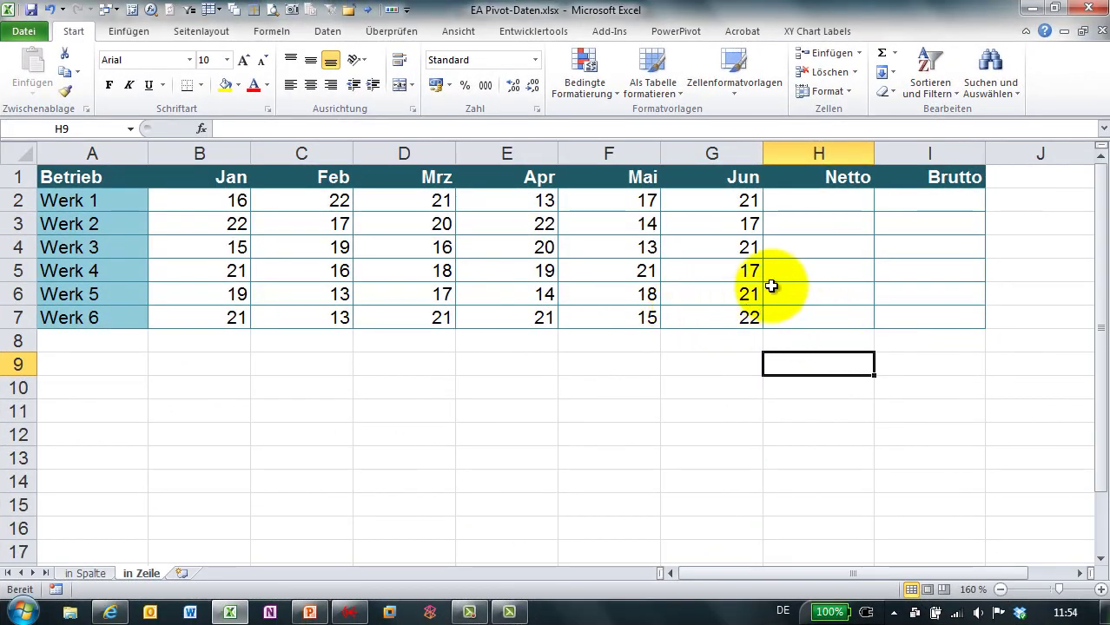
- Inspect Werk 4's row: Netto cell H5, its six monthly values and Brutto cell I5
click(792, 269)
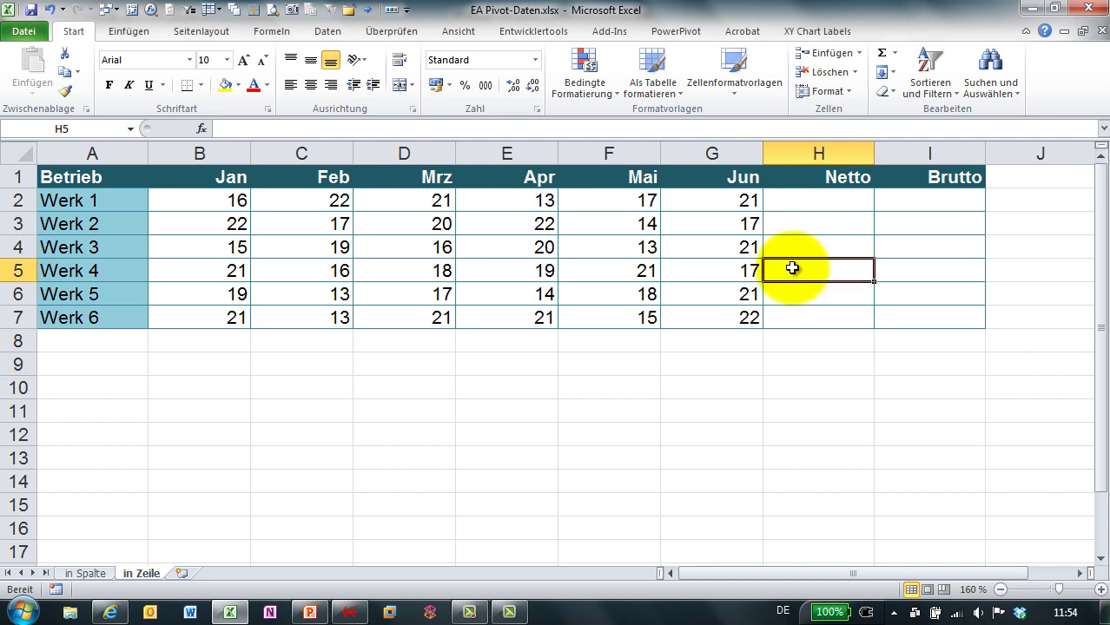
drag(747, 270, 217, 270)
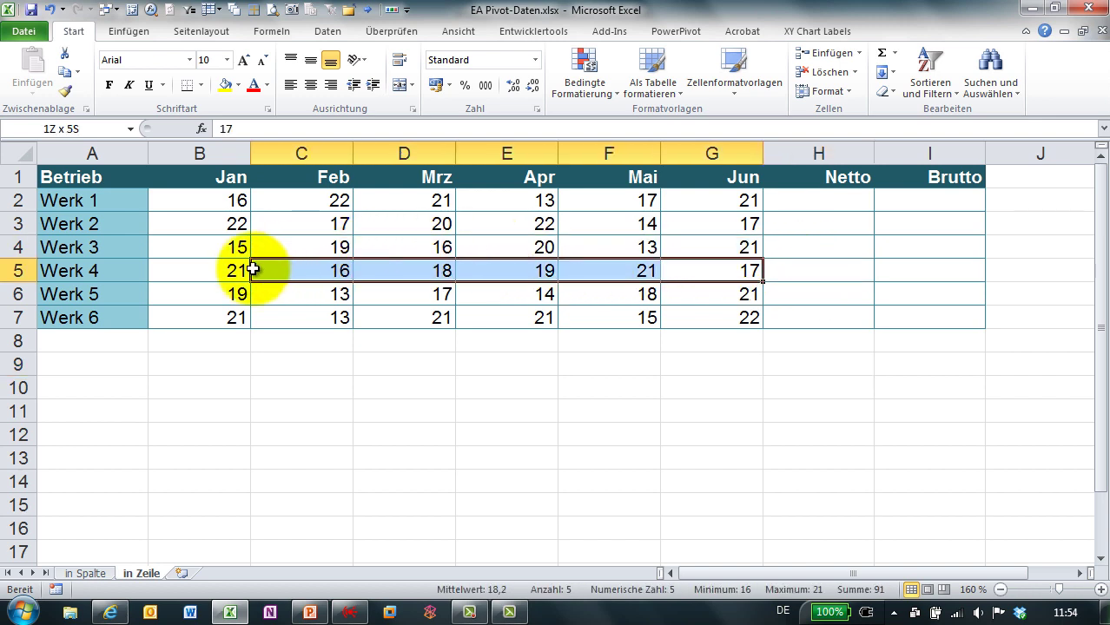
click(907, 265)
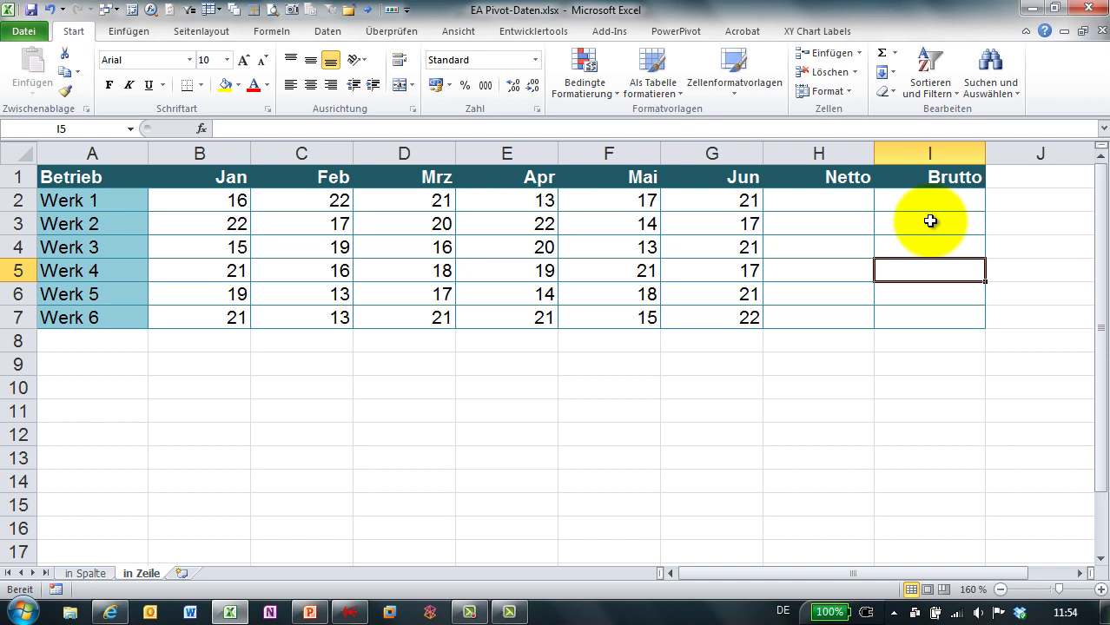
- AutoSum Werk 1's six months into H2 for a Netto of 110 (=SUMME(B2:G2))
click(804, 201)
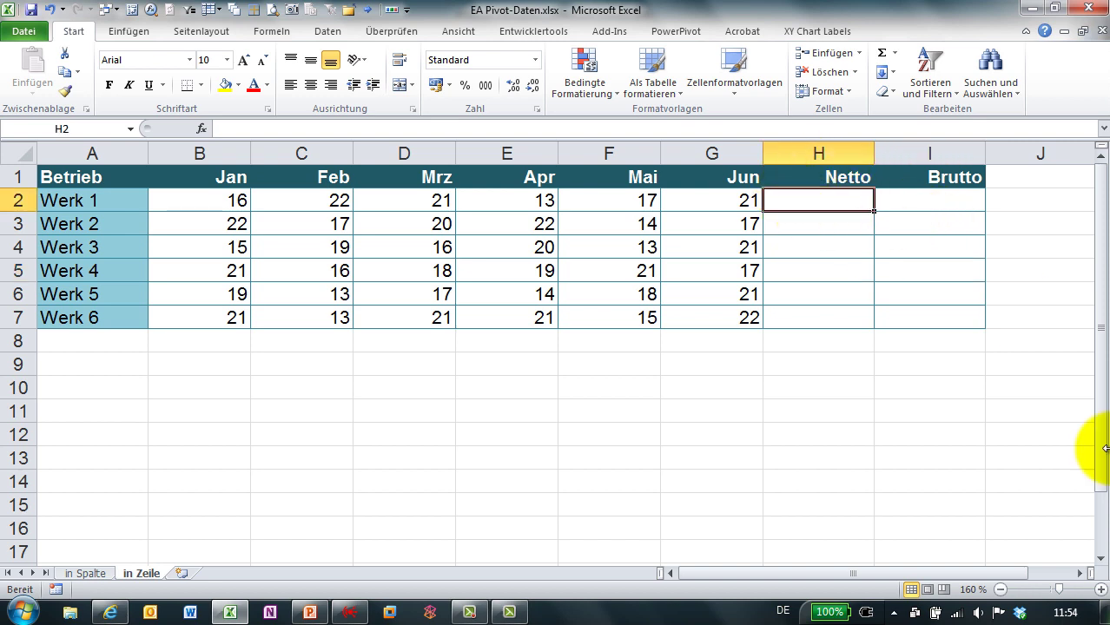
click(881, 58)
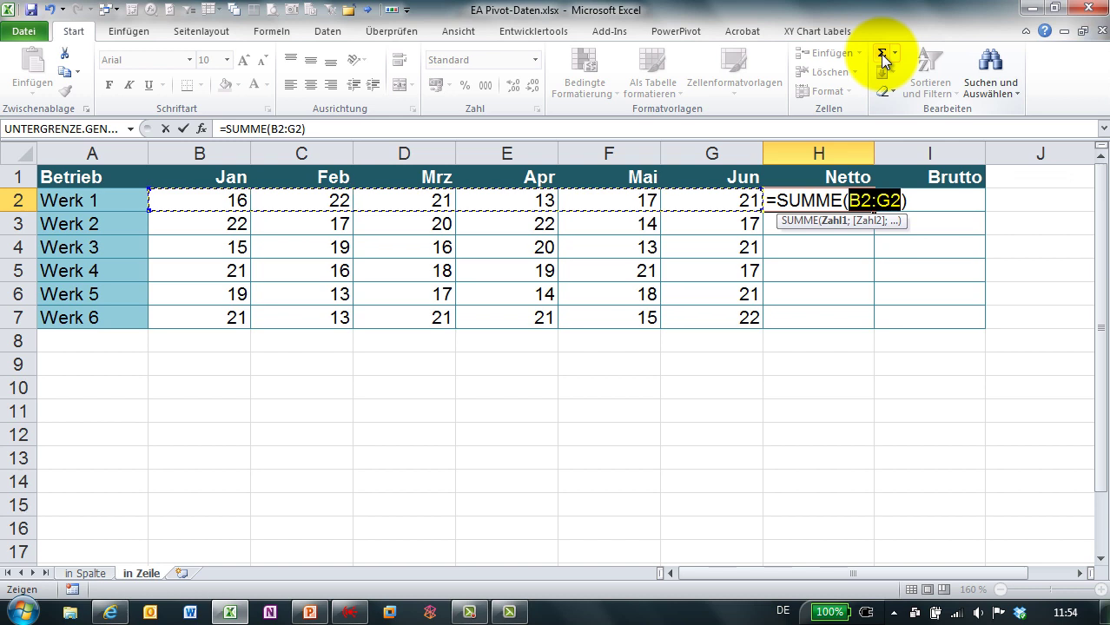
key(Return)
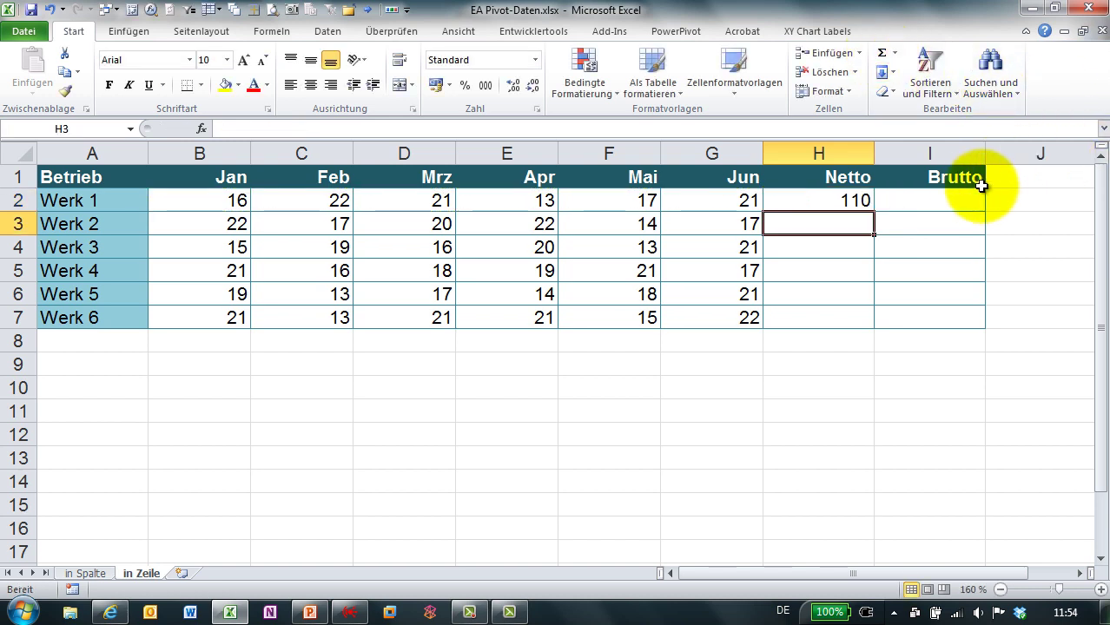
- Enter =RUNDEN(H2*1,19;2) in I2 for a Brutto of 130,9, then copy H2:I2
click(943, 202)
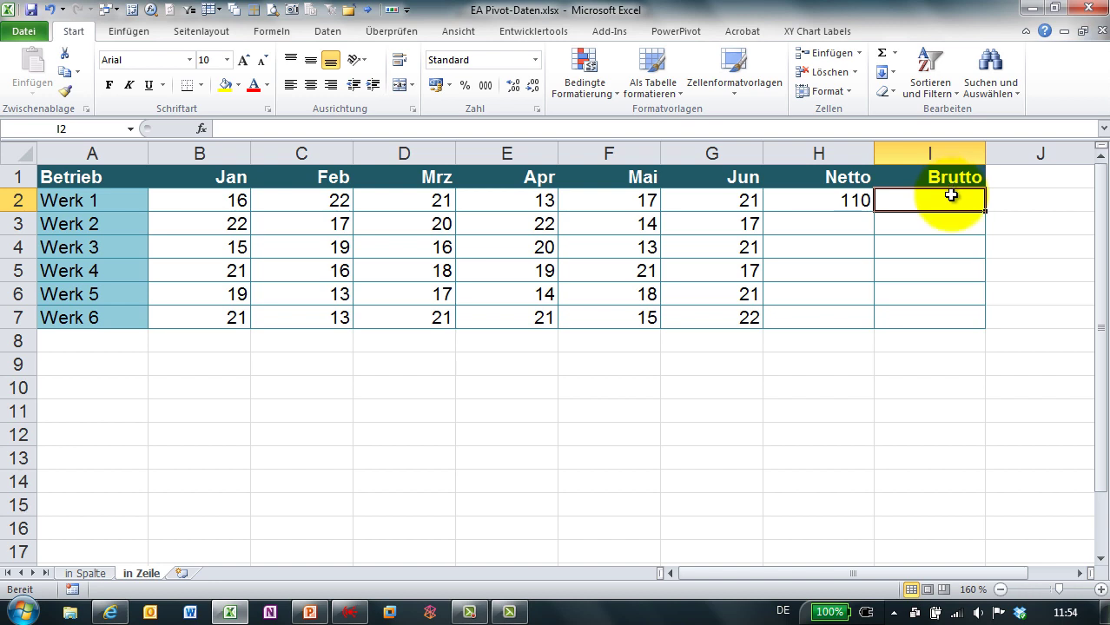
text(=)
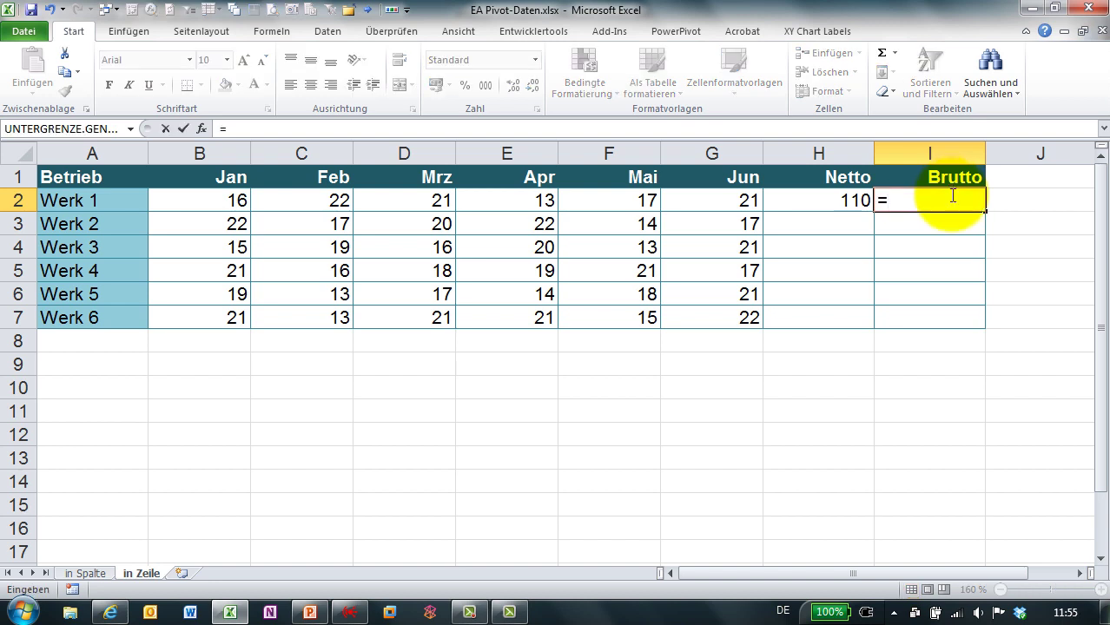
text(runden()
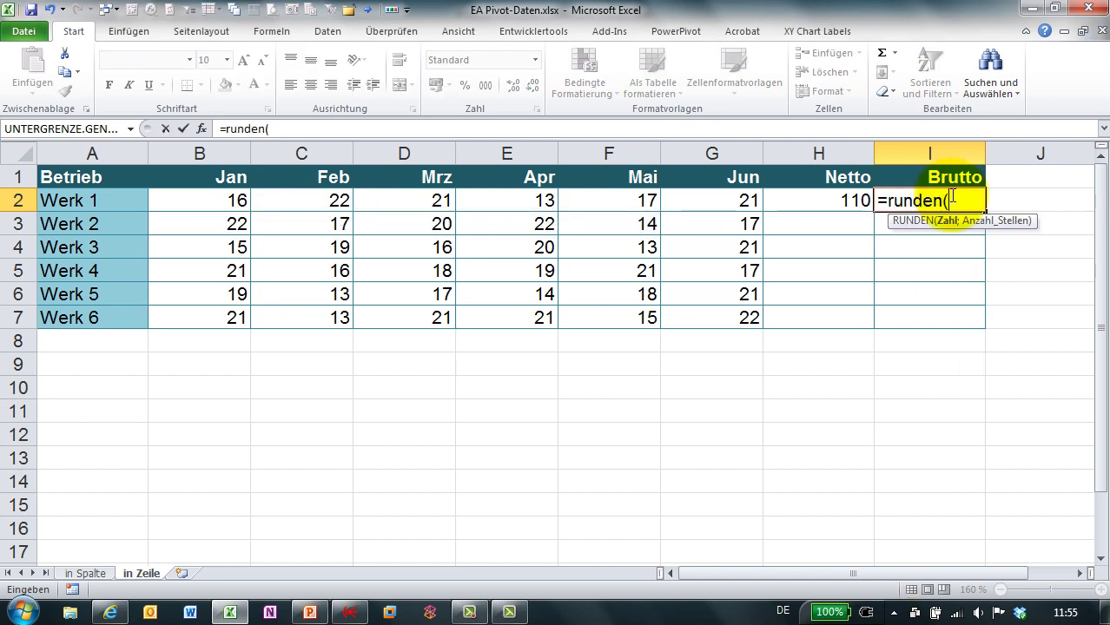
click(837, 202)
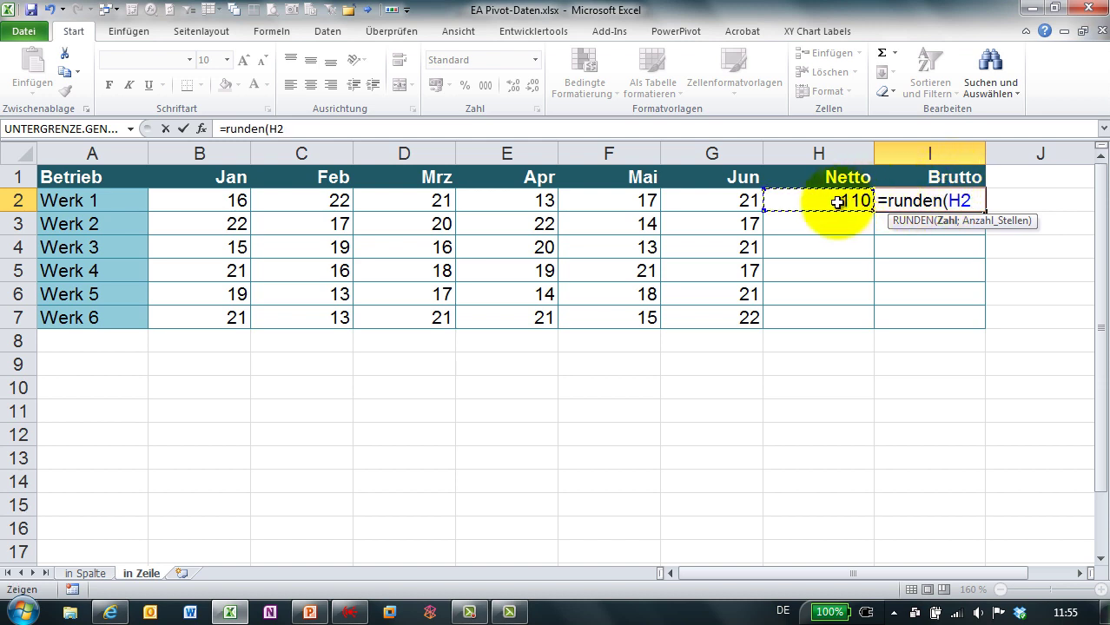
text(*1,19;)
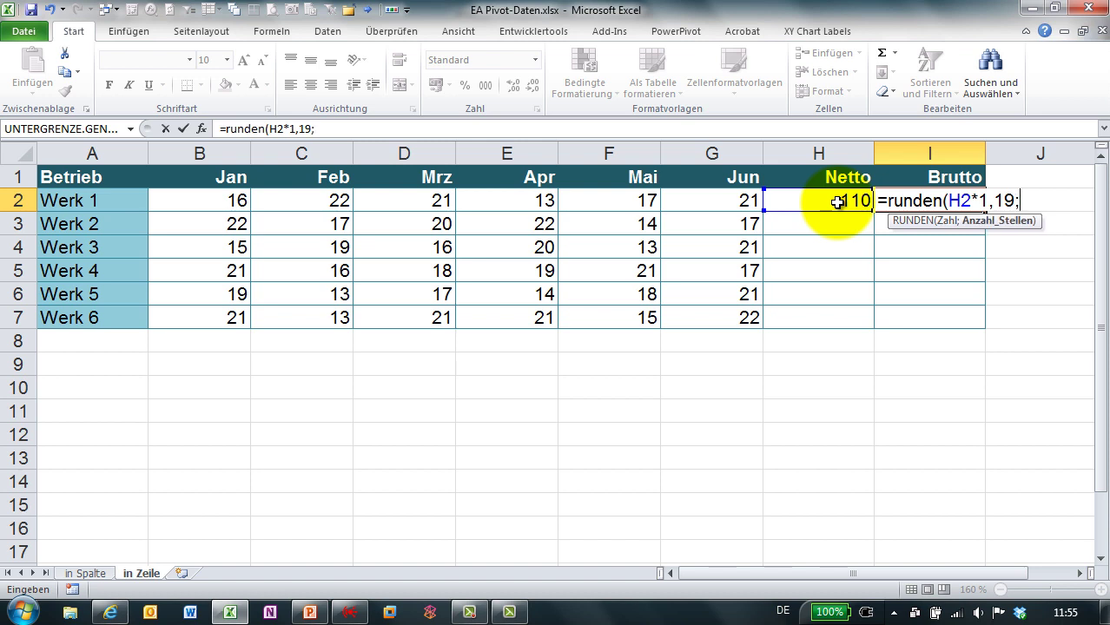
text(2))
key(Return)
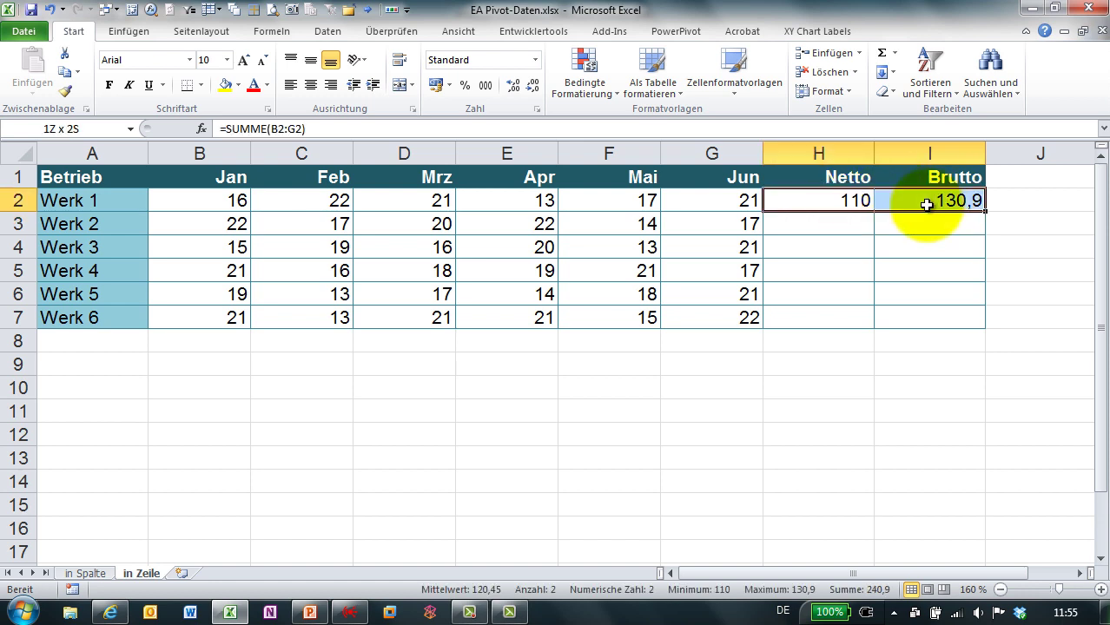
drag(857, 201, 924, 204)
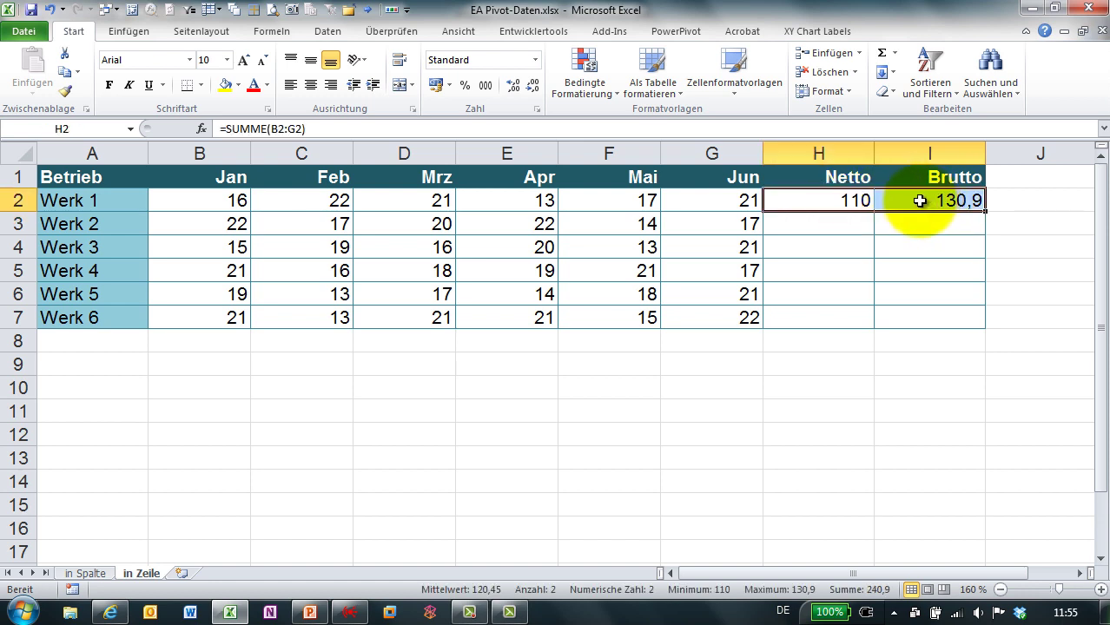
key(ctrl+c)
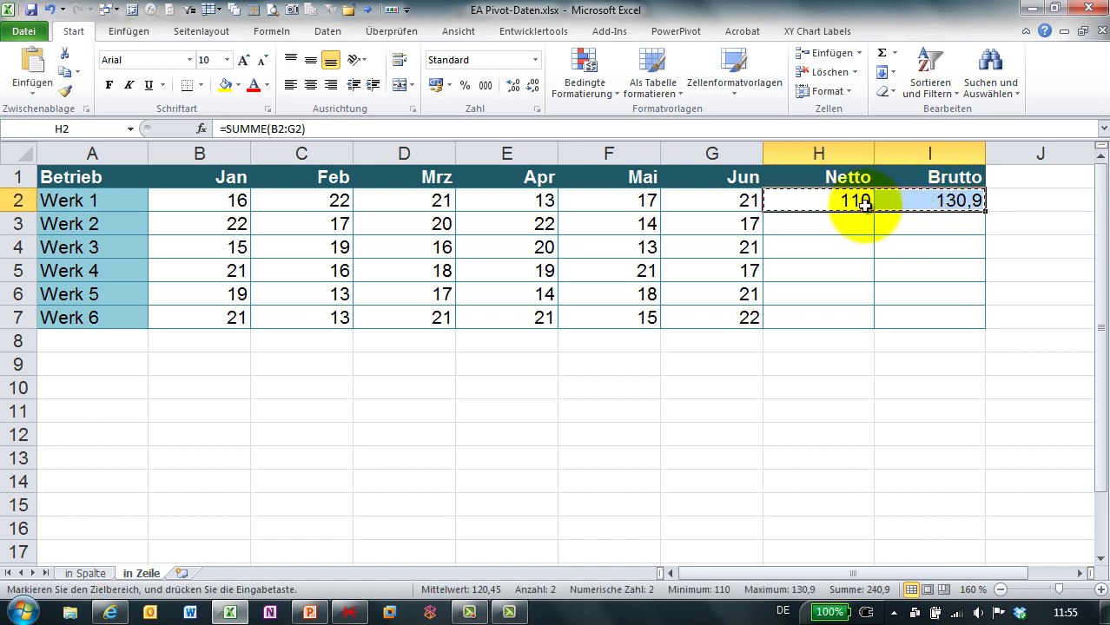
- Paste H2:I2 back as values only and check the Netto and Brutto cells
right_click(852, 200)
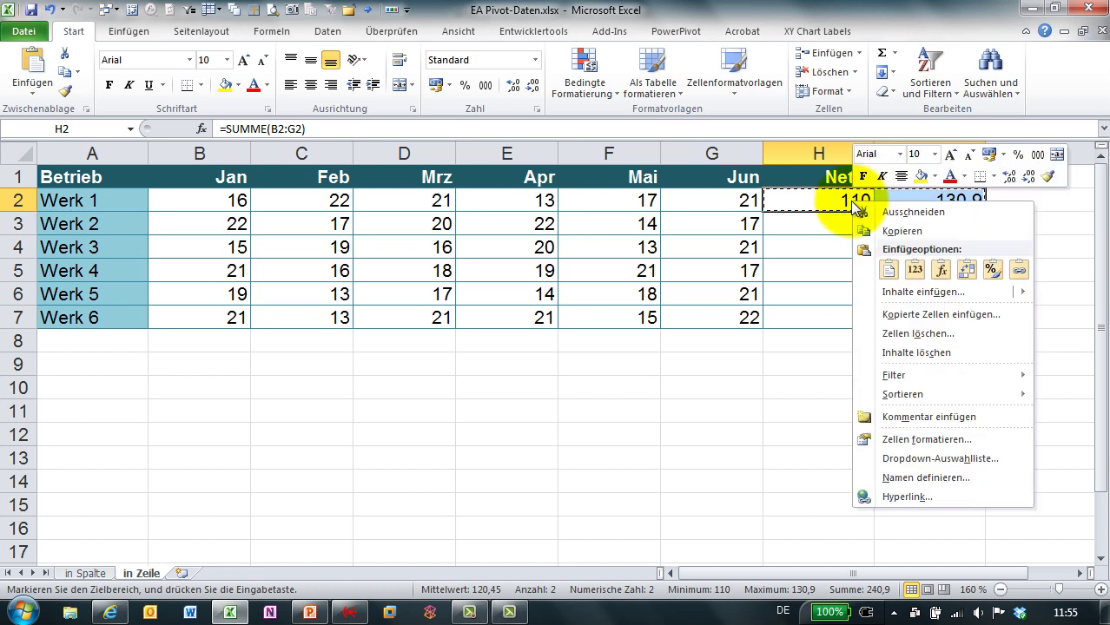
click(907, 265)
click(925, 206)
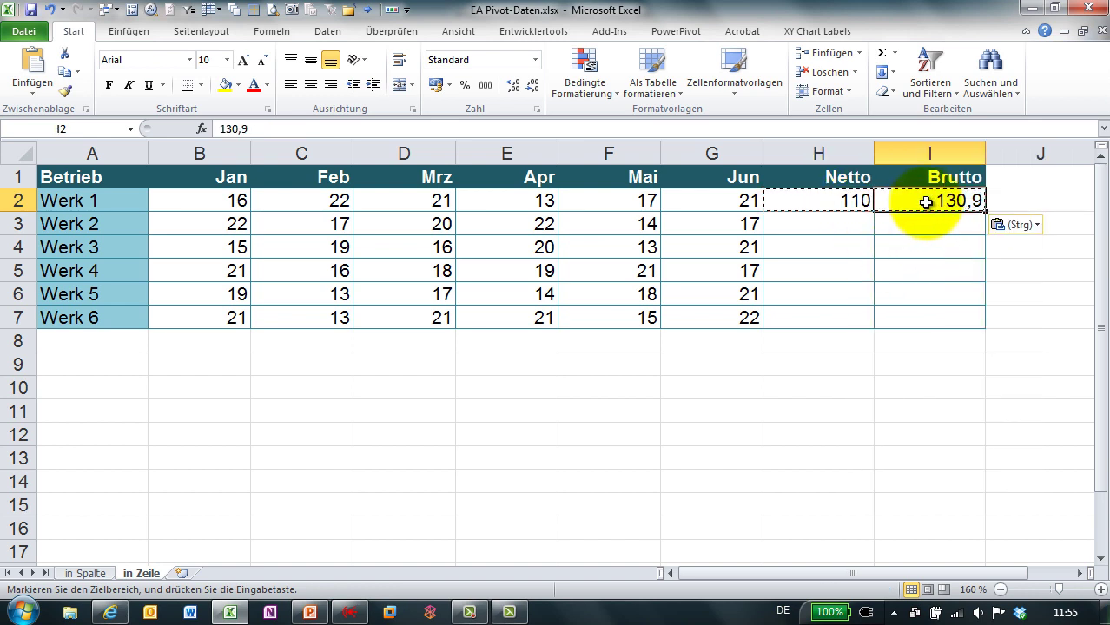
click(855, 203)
click(930, 206)
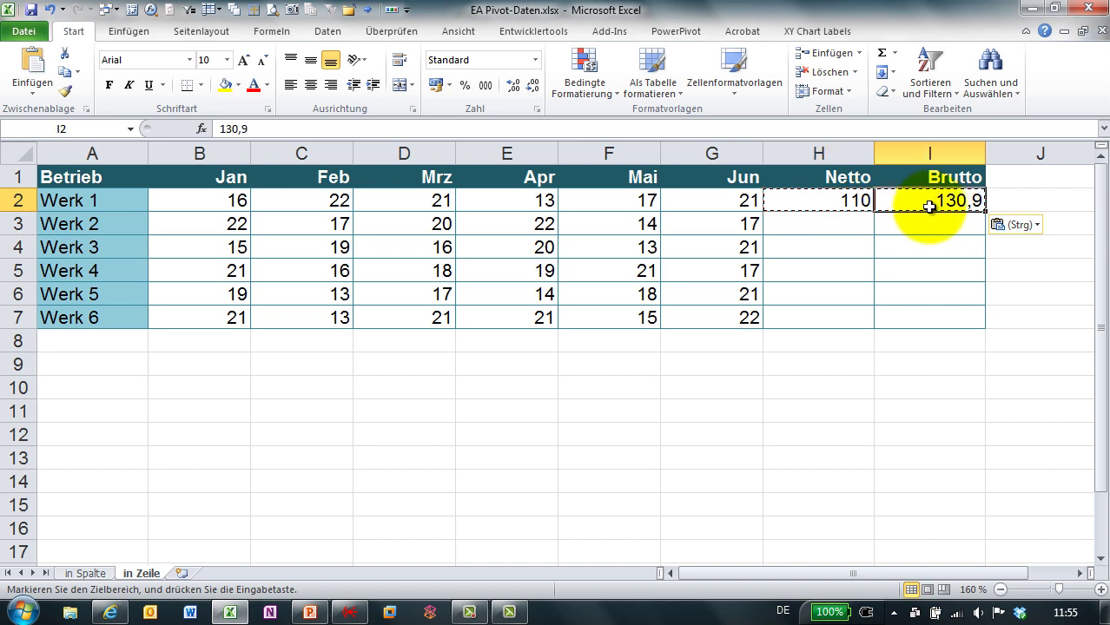
click(867, 206)
click(918, 206)
click(853, 206)
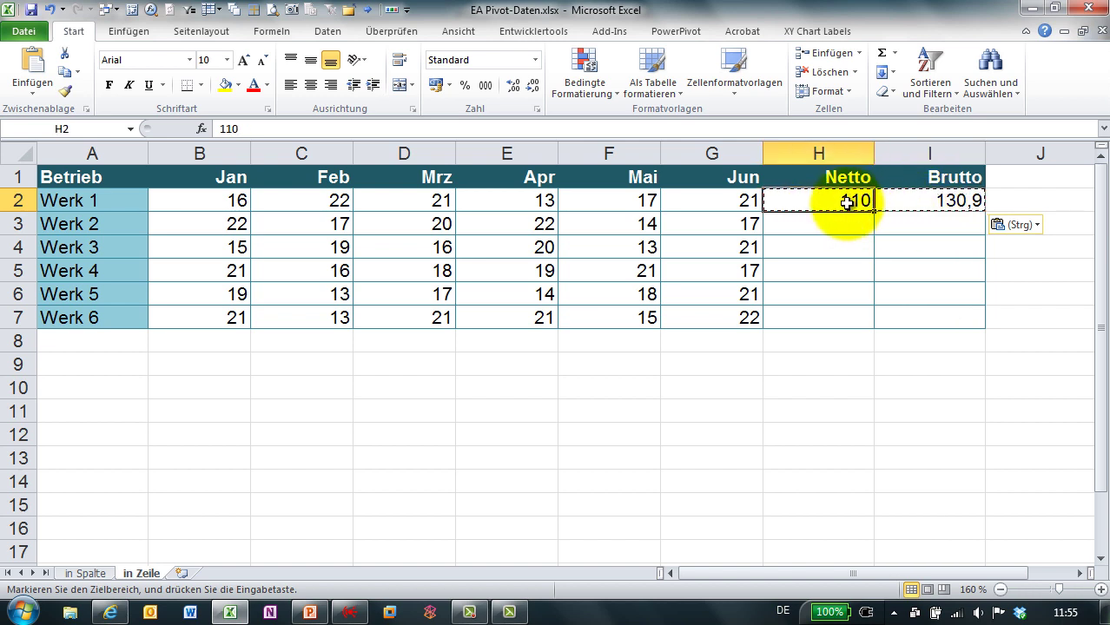
click(919, 205)
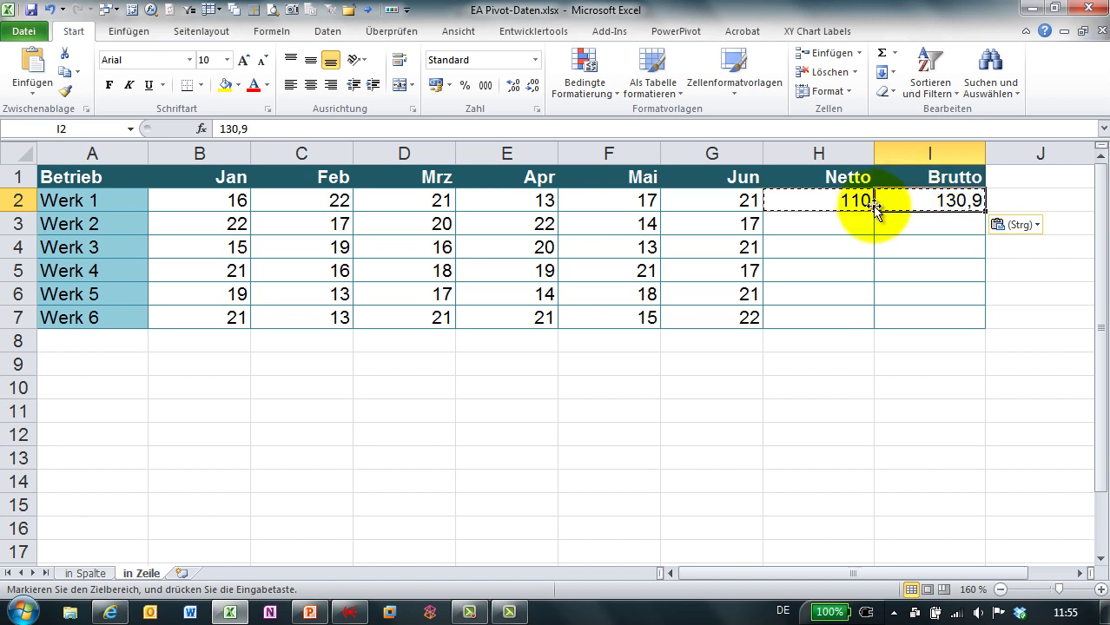
- Delete Werk 1's Netto and Brutto values, then select H3, H2 and H4 in turn
drag(853, 206, 886, 202)
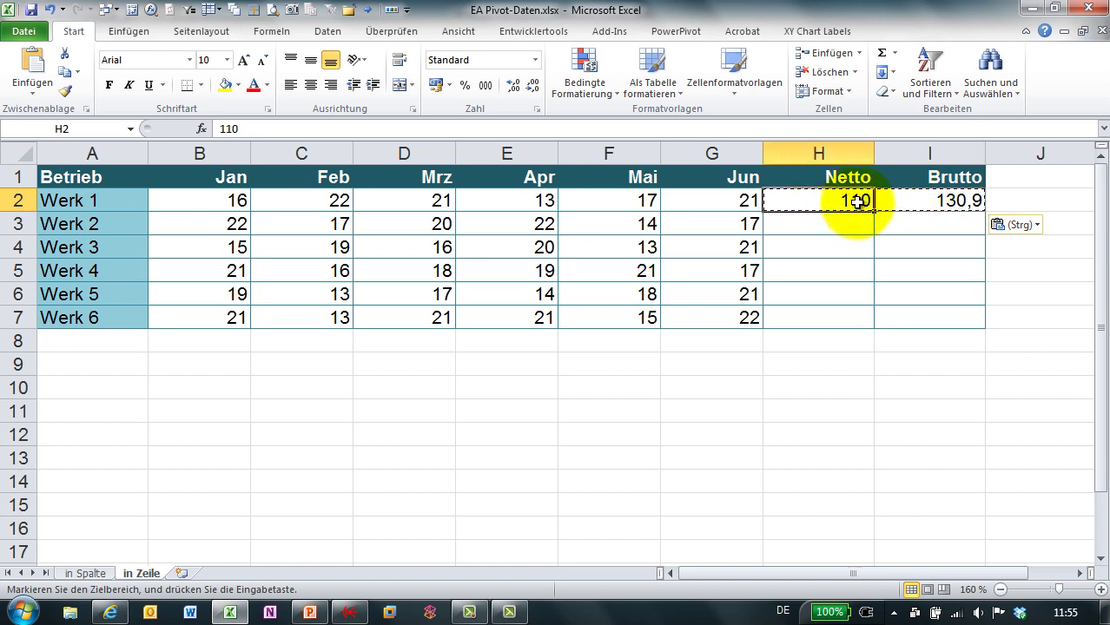
key(Delete)
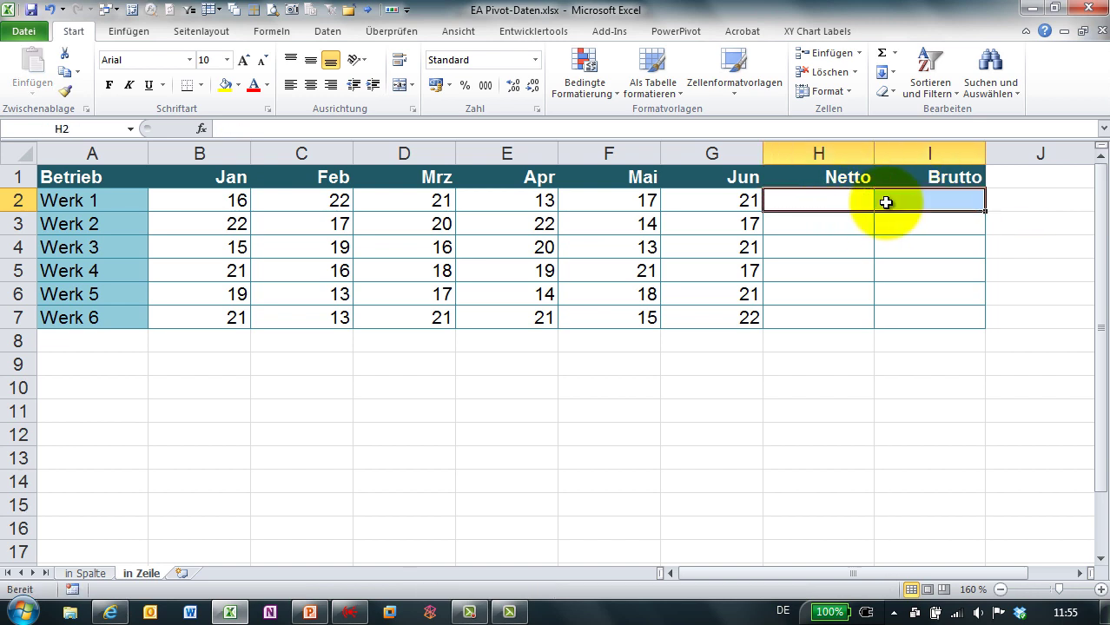
click(827, 226)
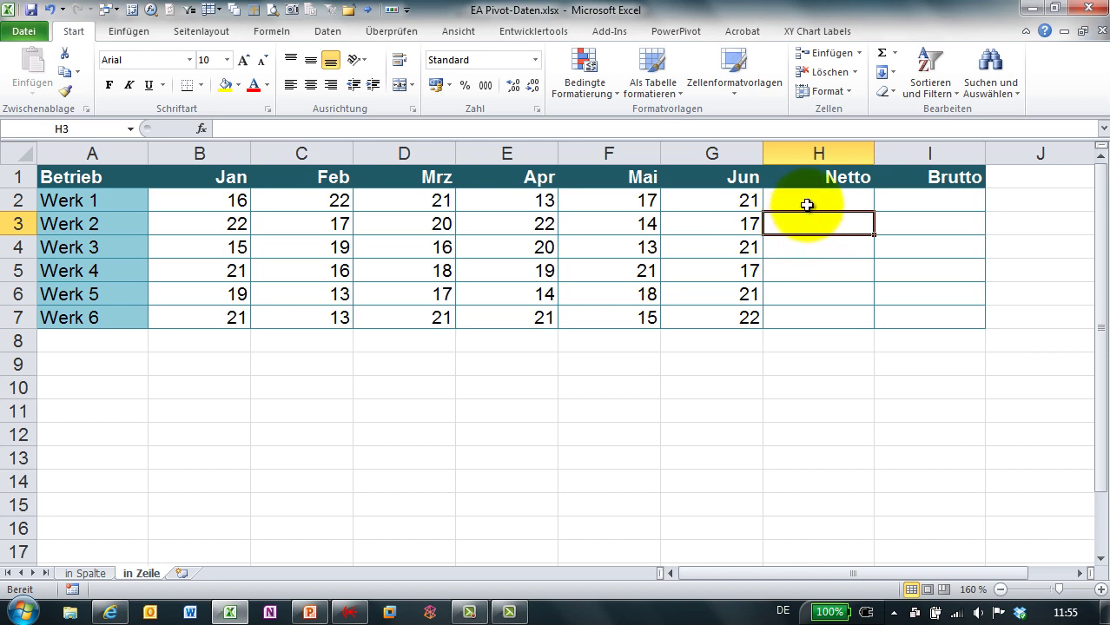
click(805, 202)
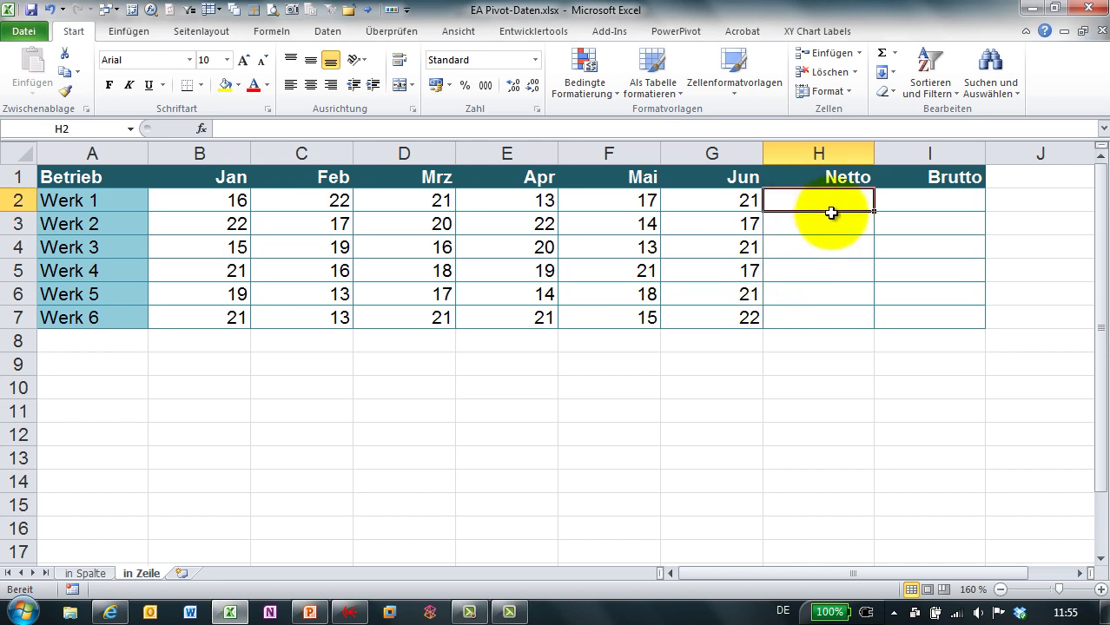
click(808, 251)
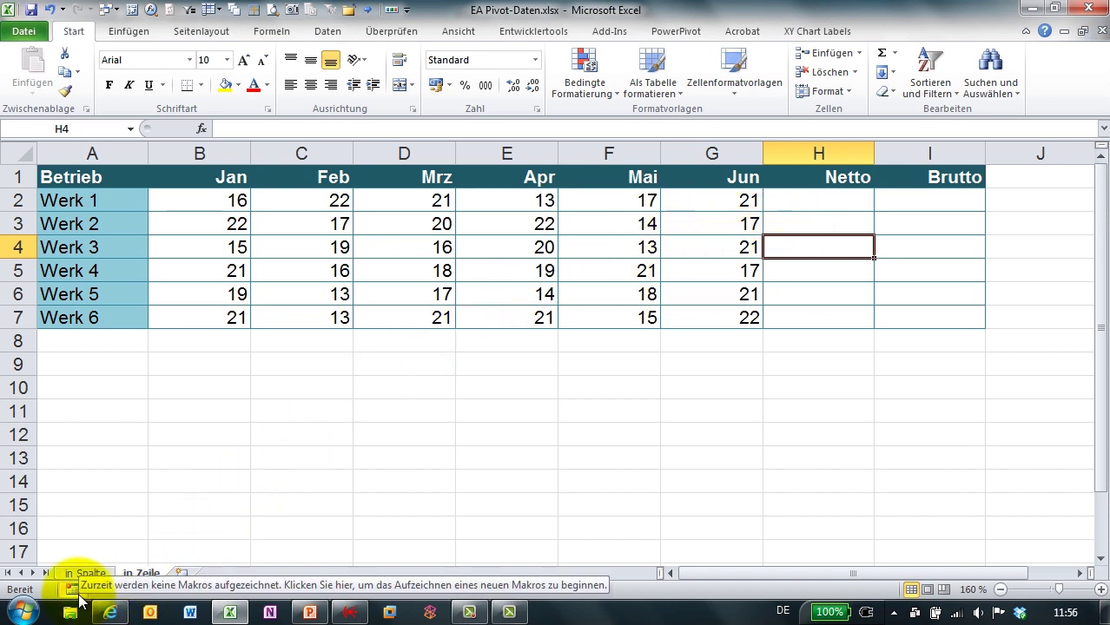
- Name the new macro mkrNetto_Brutto in Diese Arbeitsmappe, described 'Rechnet Netto und Brutto - keine Formeln'
click(73, 590)
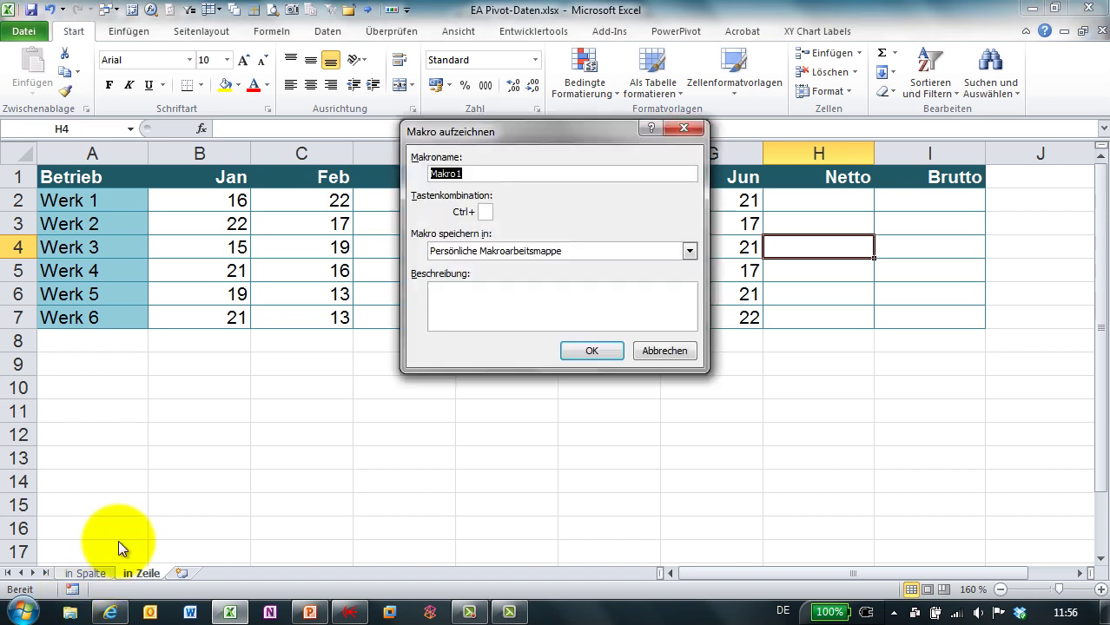
text(mkrNe)
text(tto_Brutto)
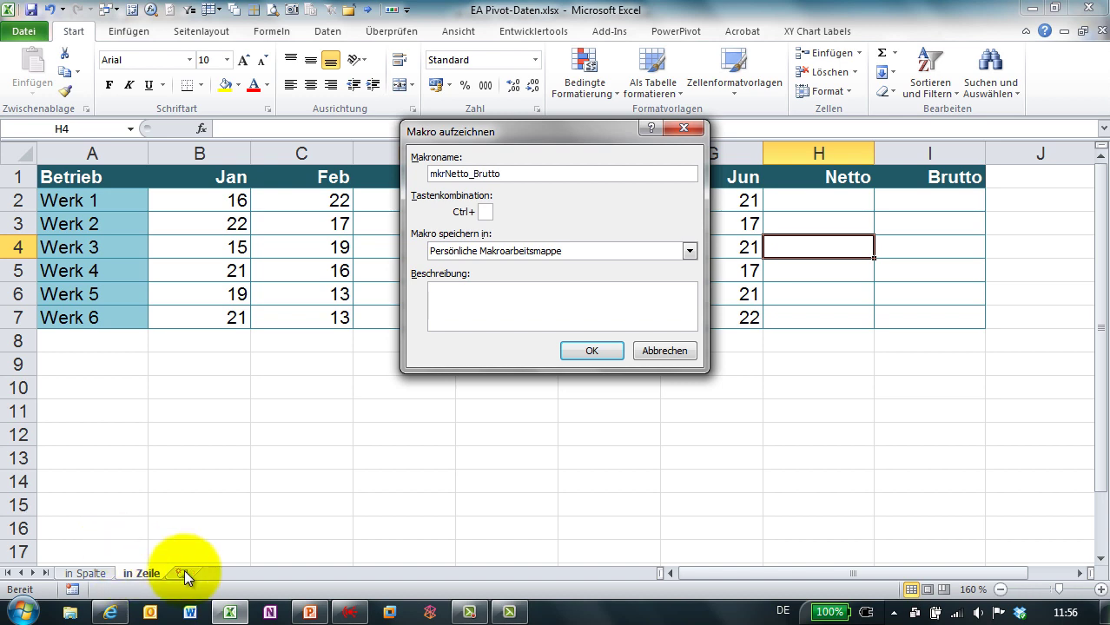
click(488, 214)
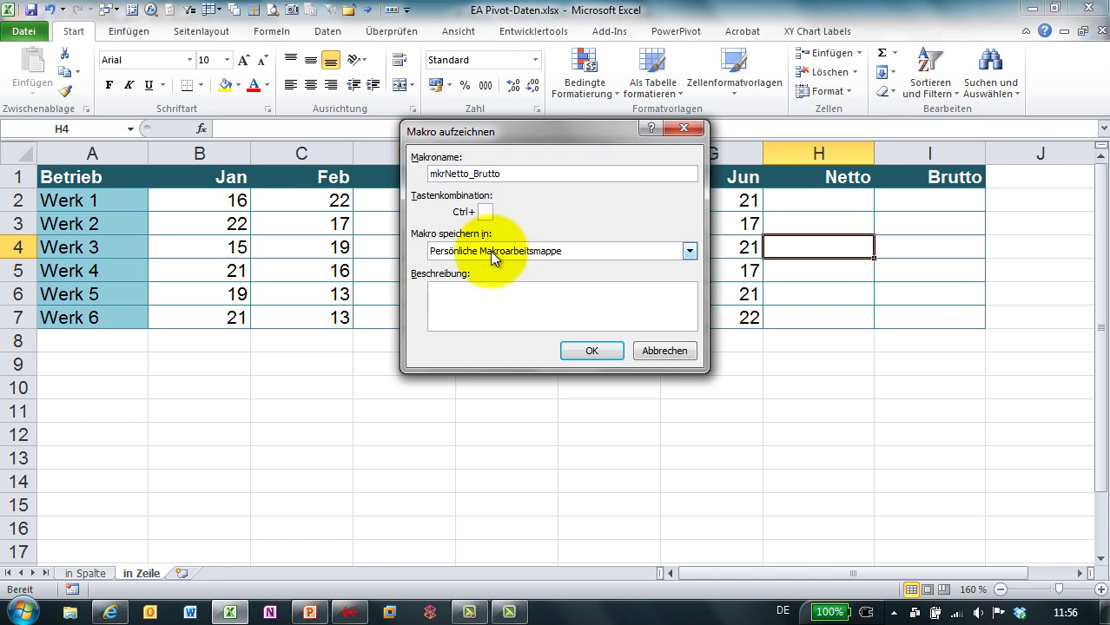
click(494, 253)
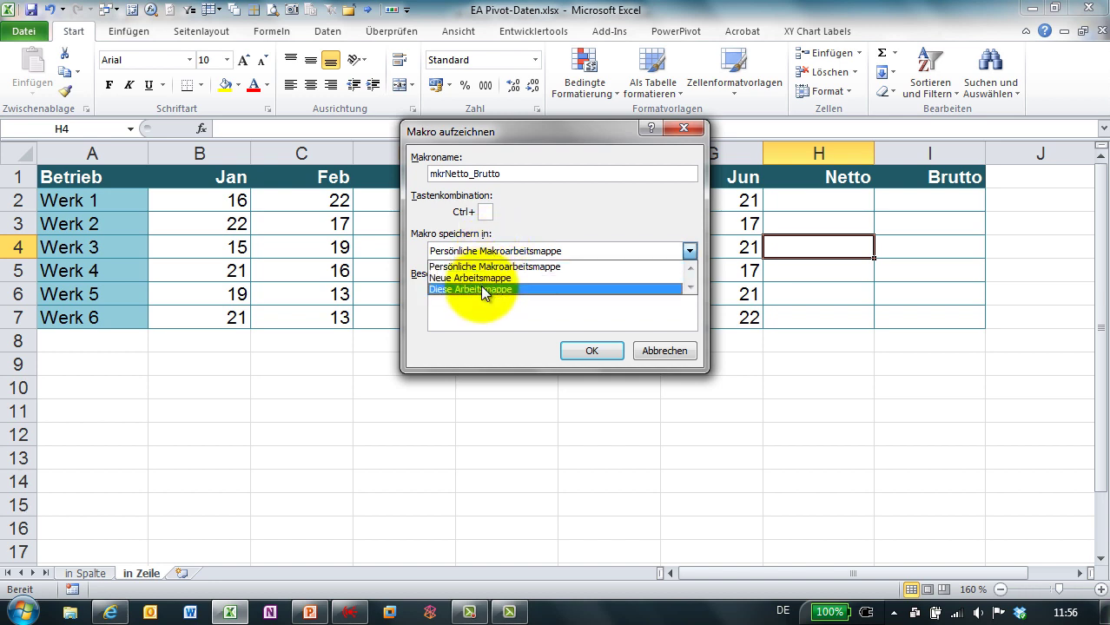
click(481, 285)
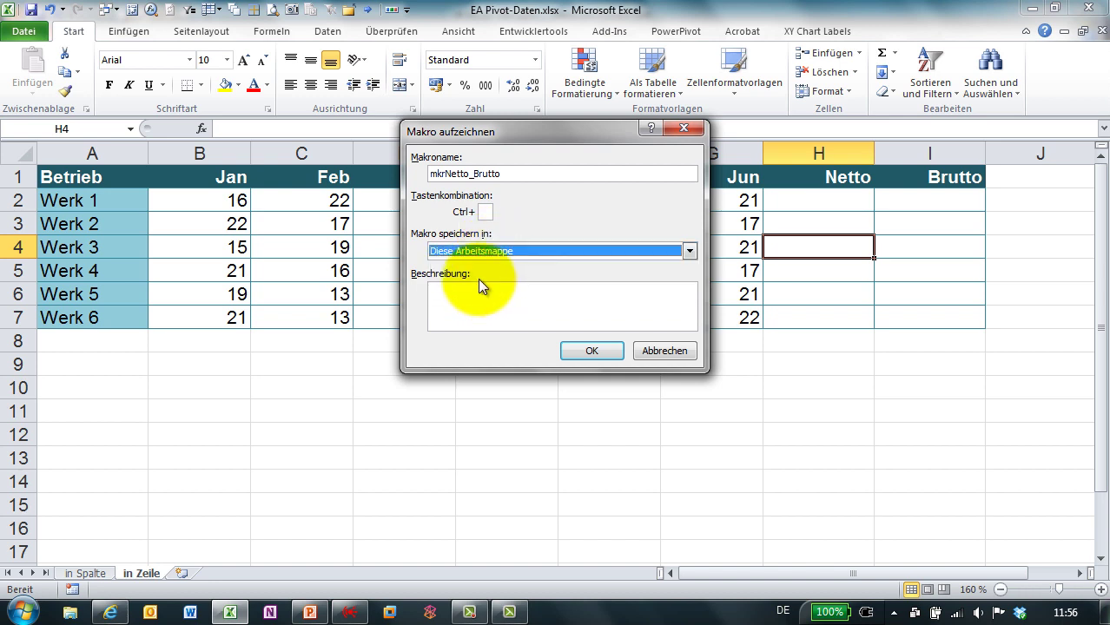
click(474, 291)
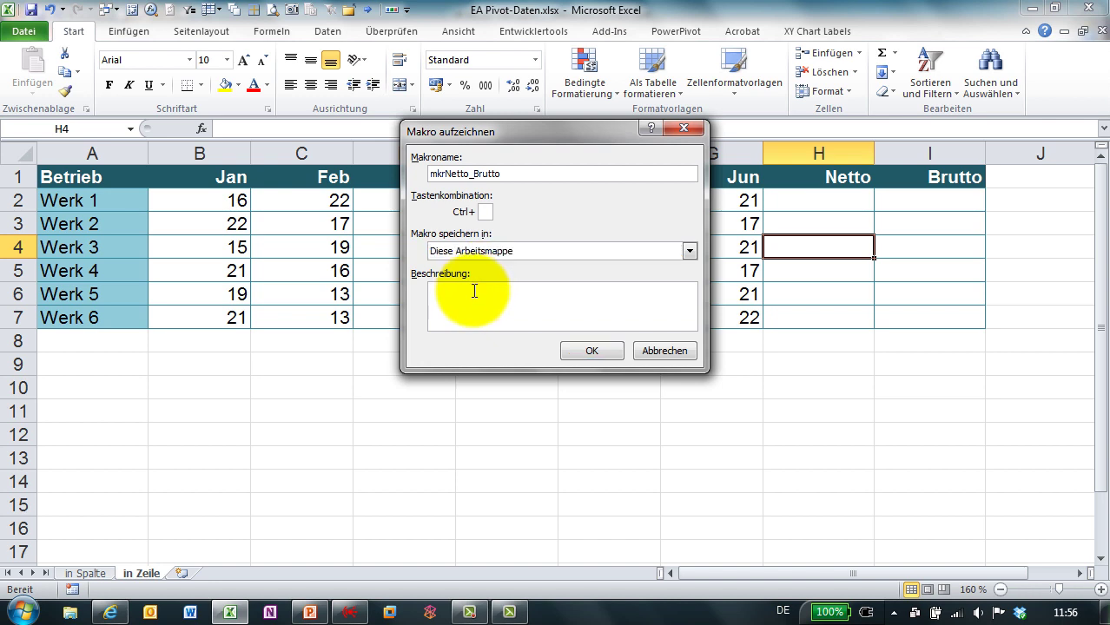
text(Andreas Thehos , -)
text(2012-)
text(10-)
text(nd Bruo)
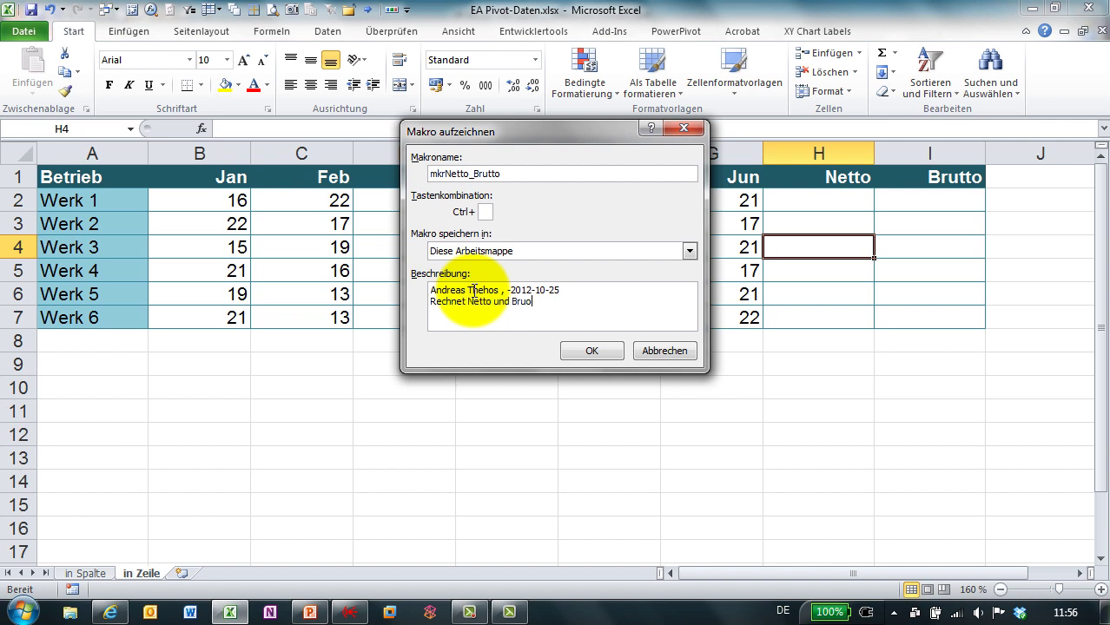
key(BackSpace)
text(to - )
text(keine Form)
text(eln)
- While recording, AutoSum H4 to 104 and enter =RUNDEN(H4*1,19;2) in I4 (123,76), selecting H4:I4
click(608, 351)
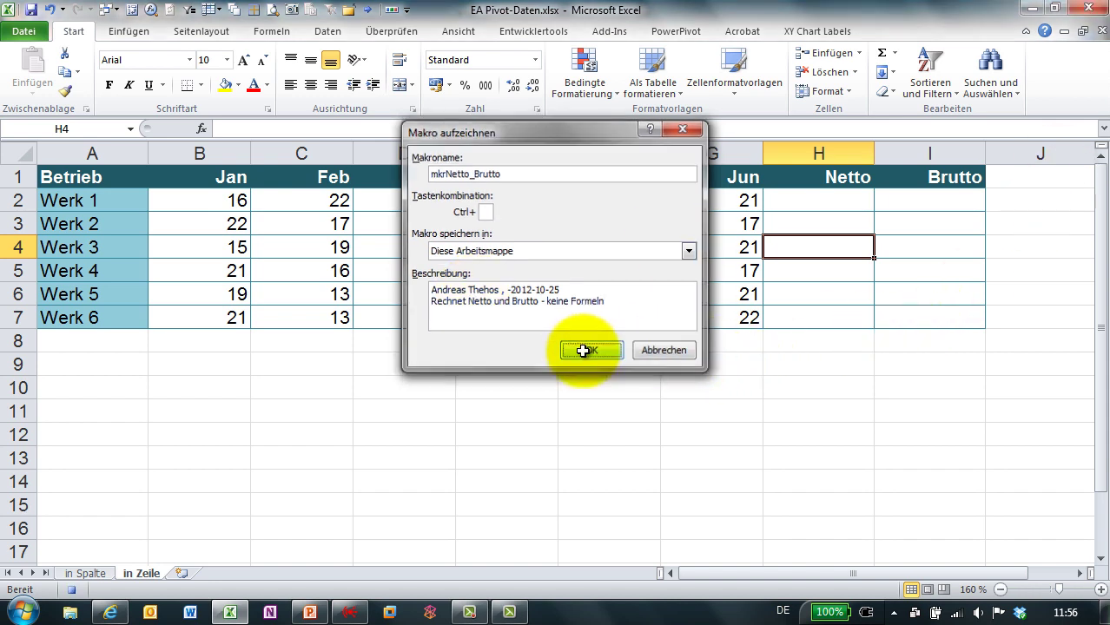
click(882, 59)
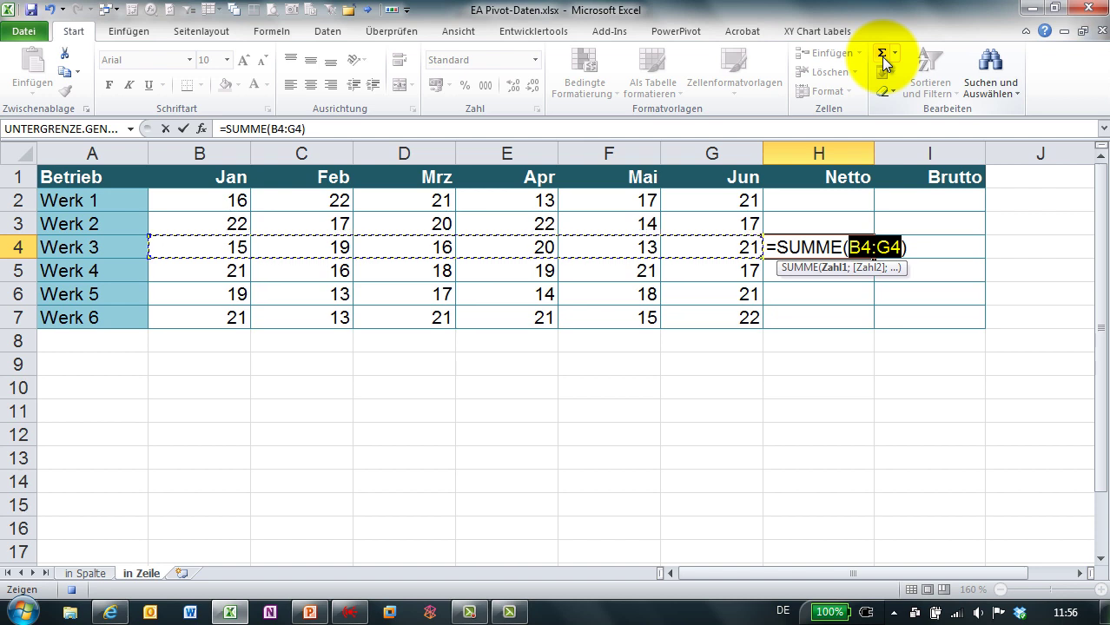
key(Tab)
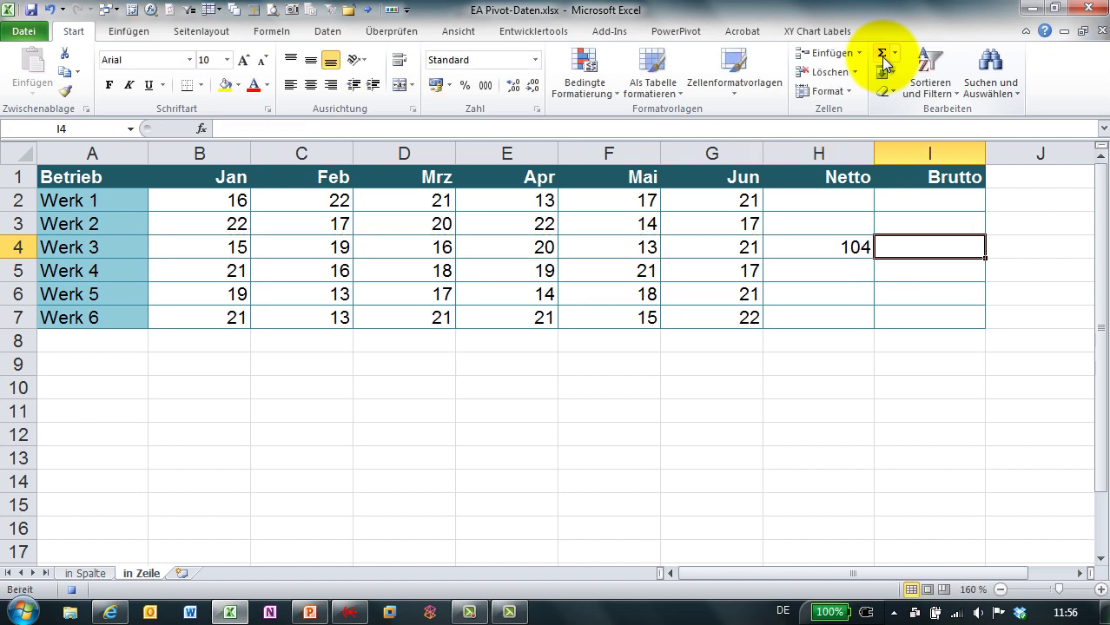
text(=runden)
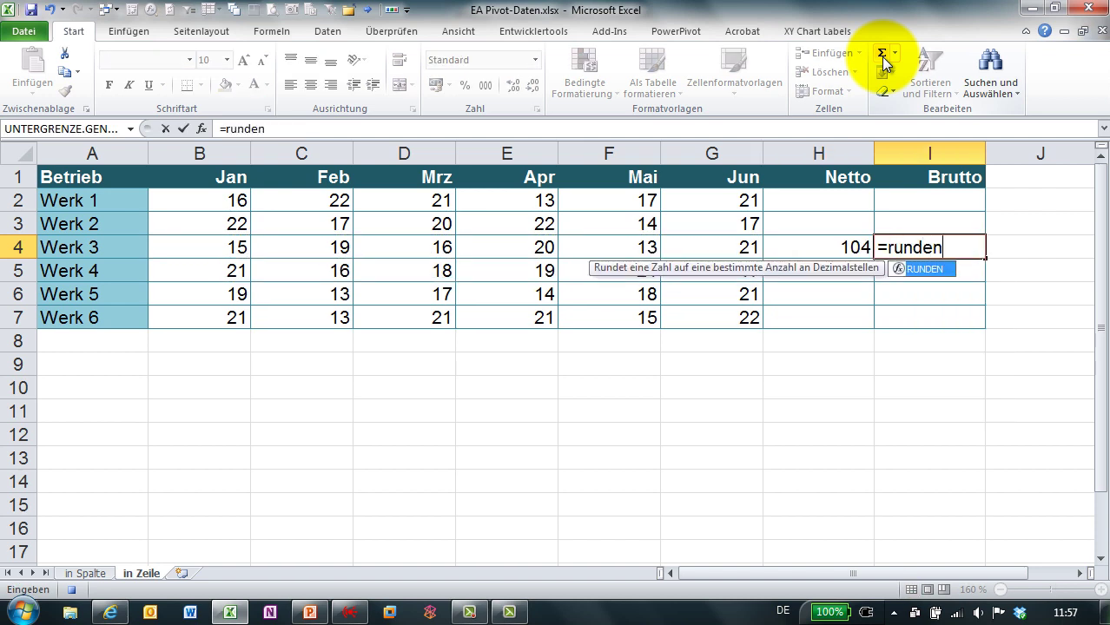
text(()
key(Left)
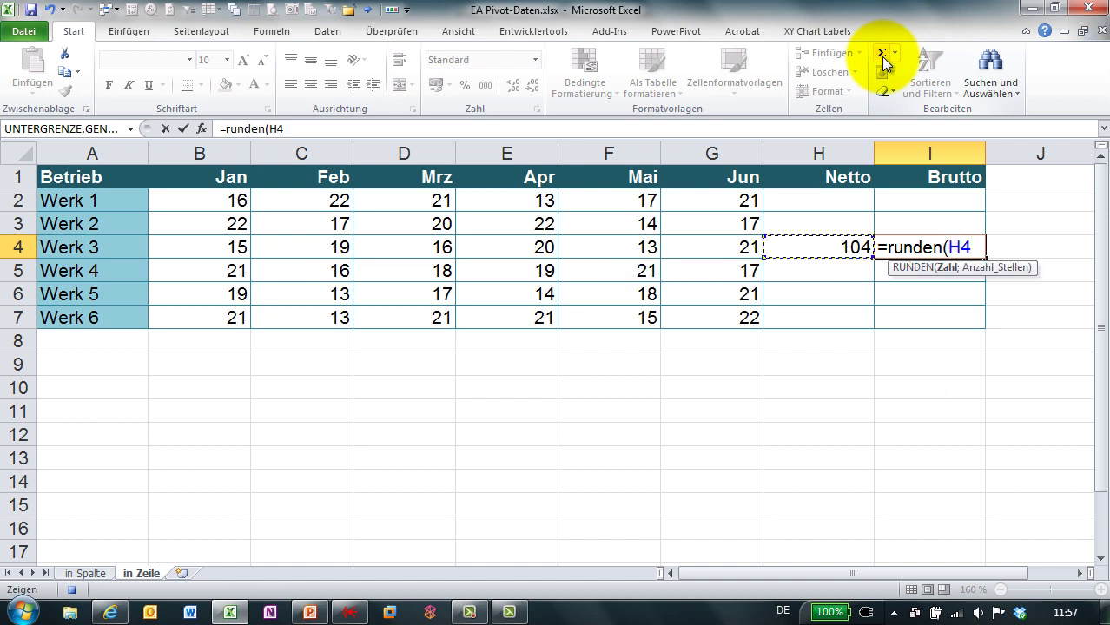
text(*1,19)
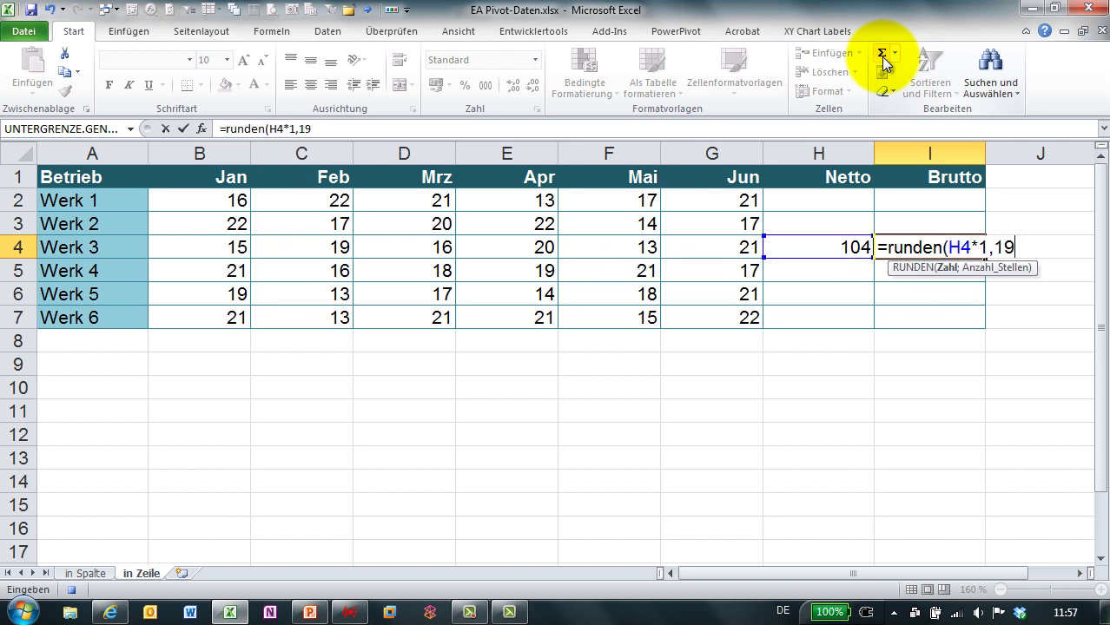
text(;2)
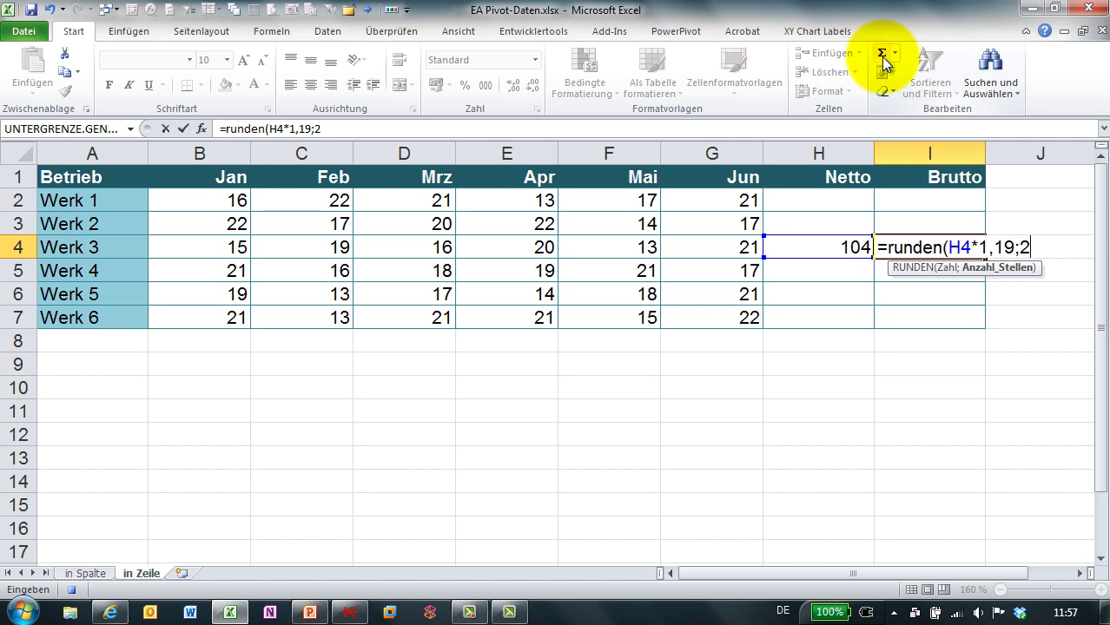
text())
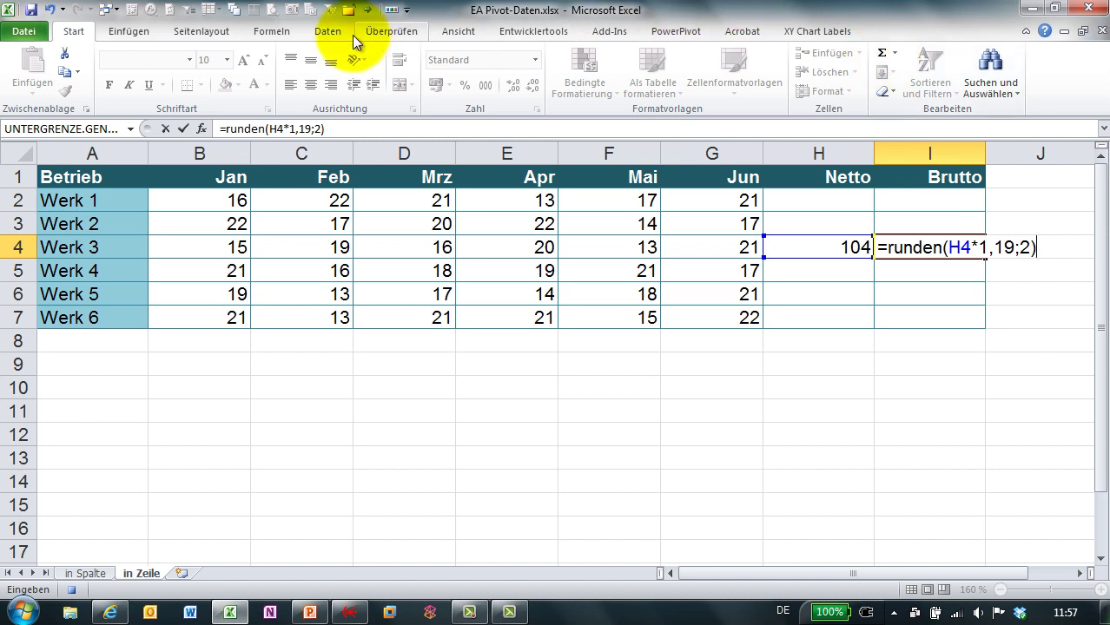
click(183, 129)
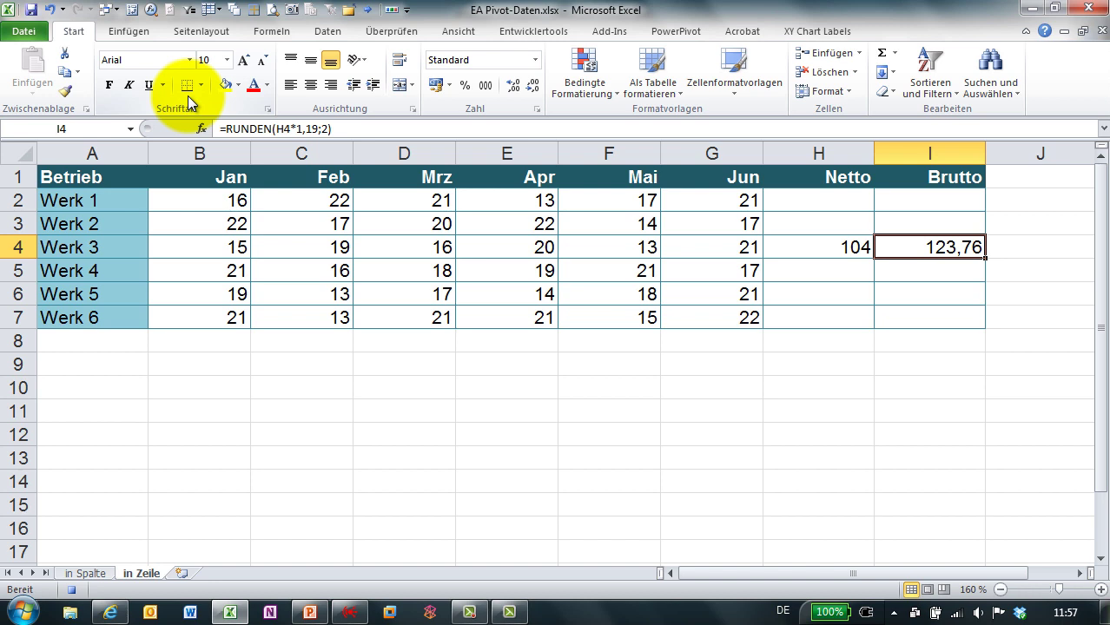
key(shift+Left)
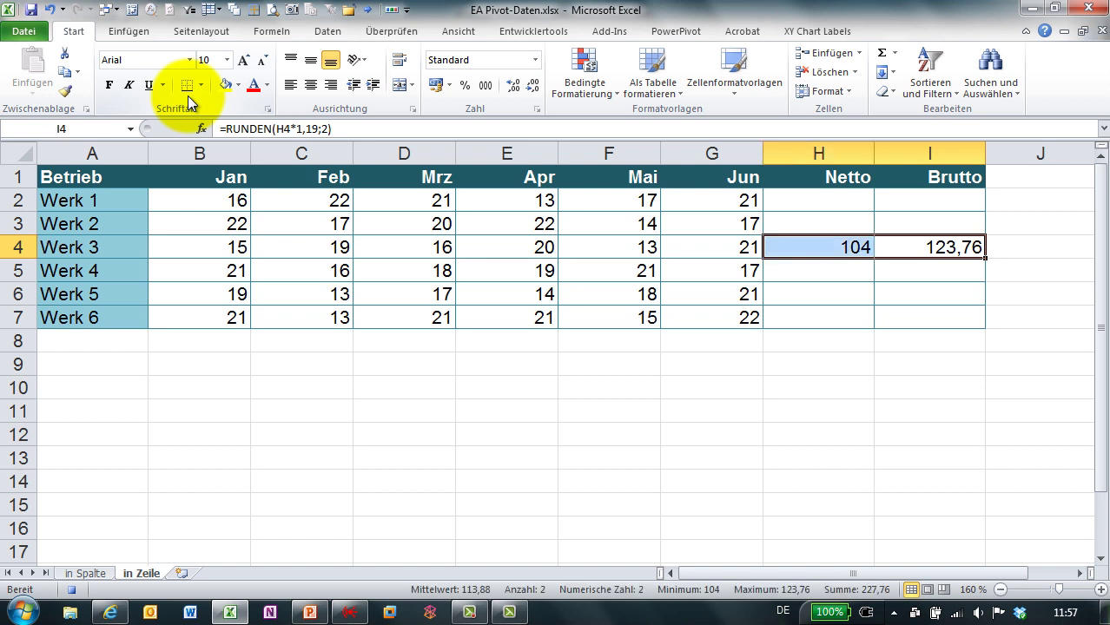
- Paste Werk 3's results as plain values (Werte einfügen) and stop the macro recording
key(ctrl+v)
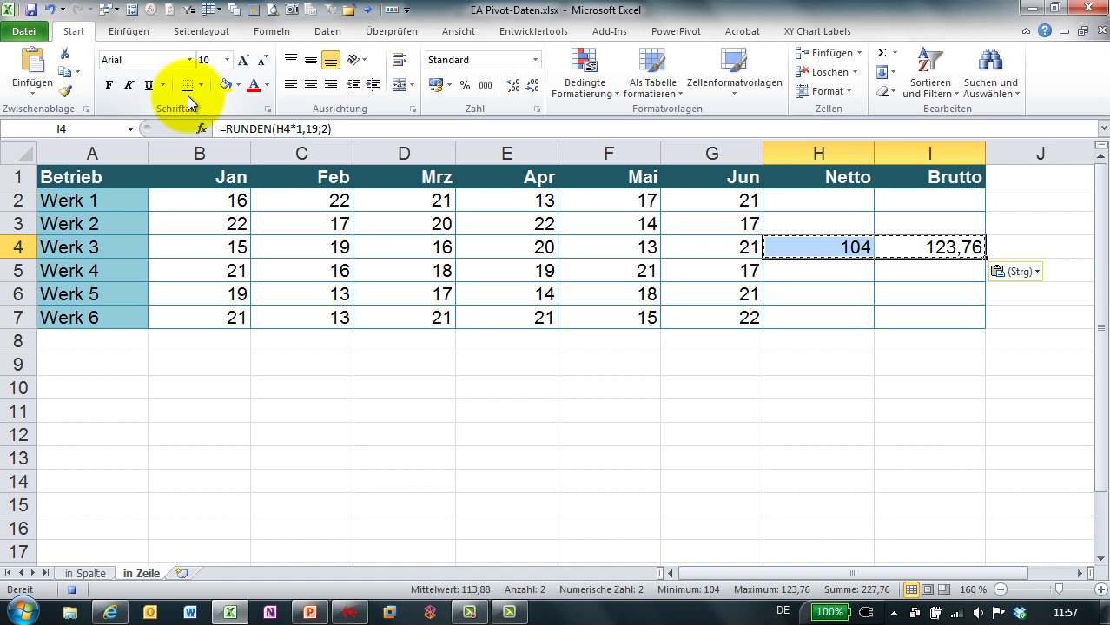
click(1004, 276)
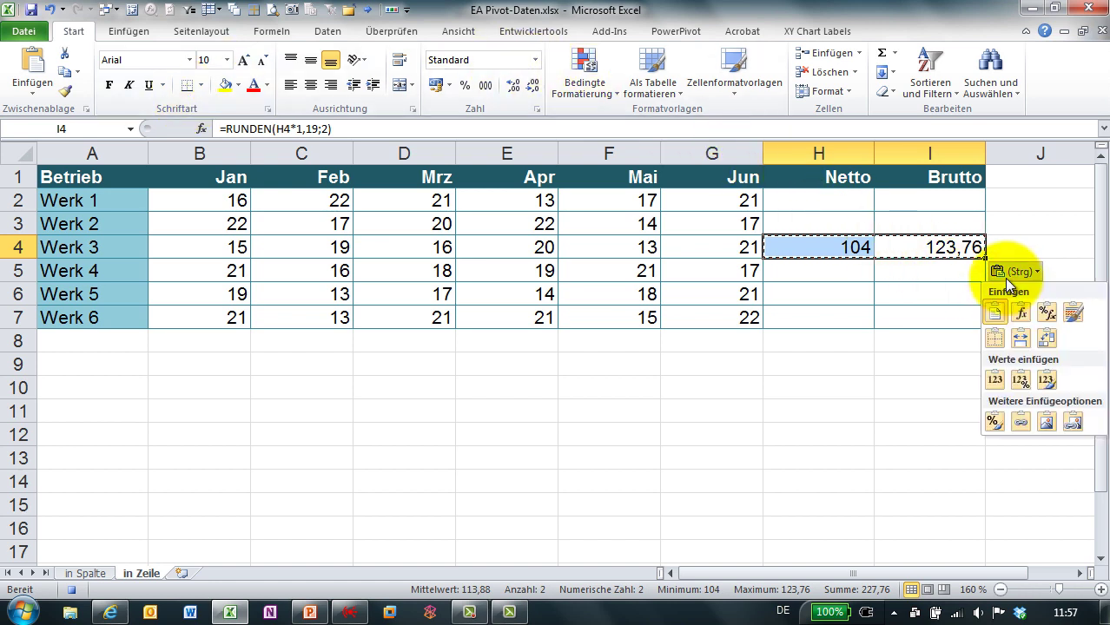
click(996, 378)
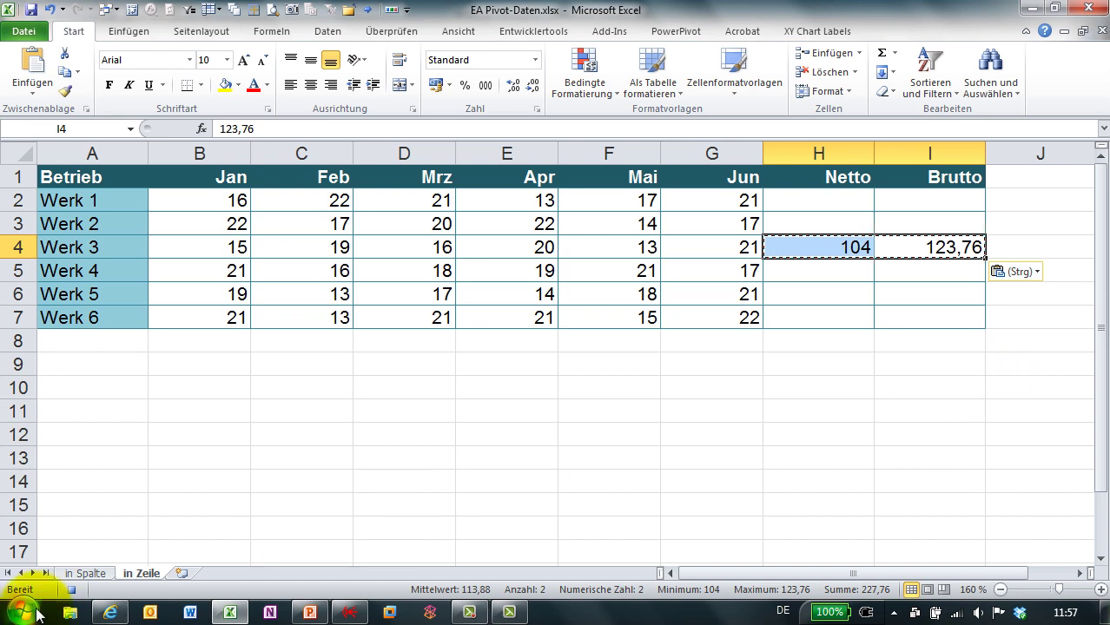
click(70, 591)
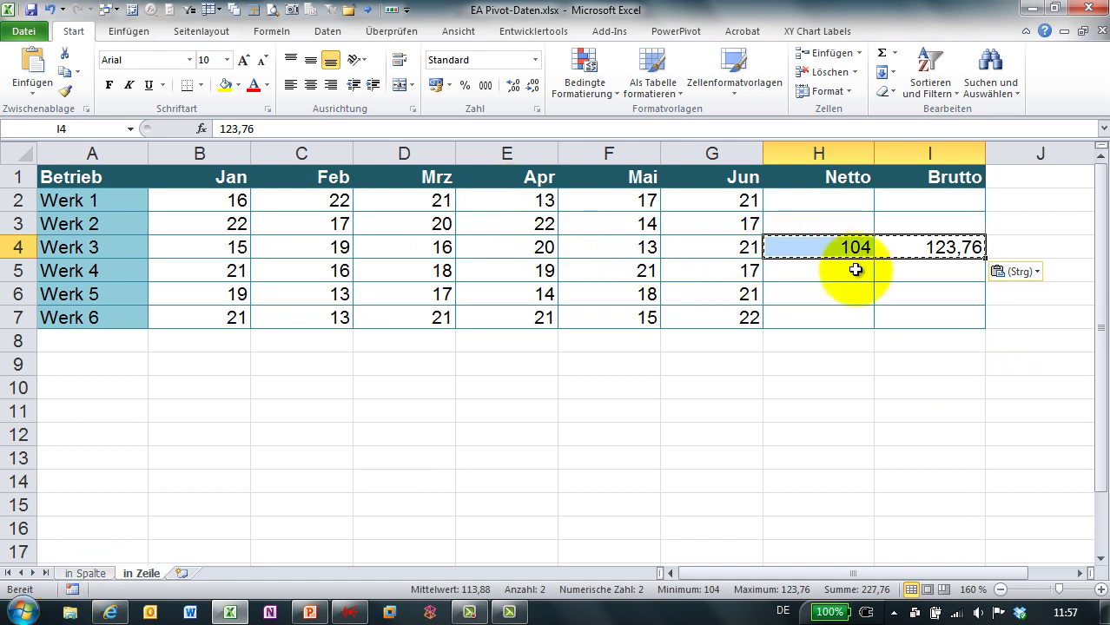
- Clear Werk 3's Netto and Brutto cells H4:I4 and return to H4
click(872, 249)
drag(873, 249, 918, 247)
key(Delete)
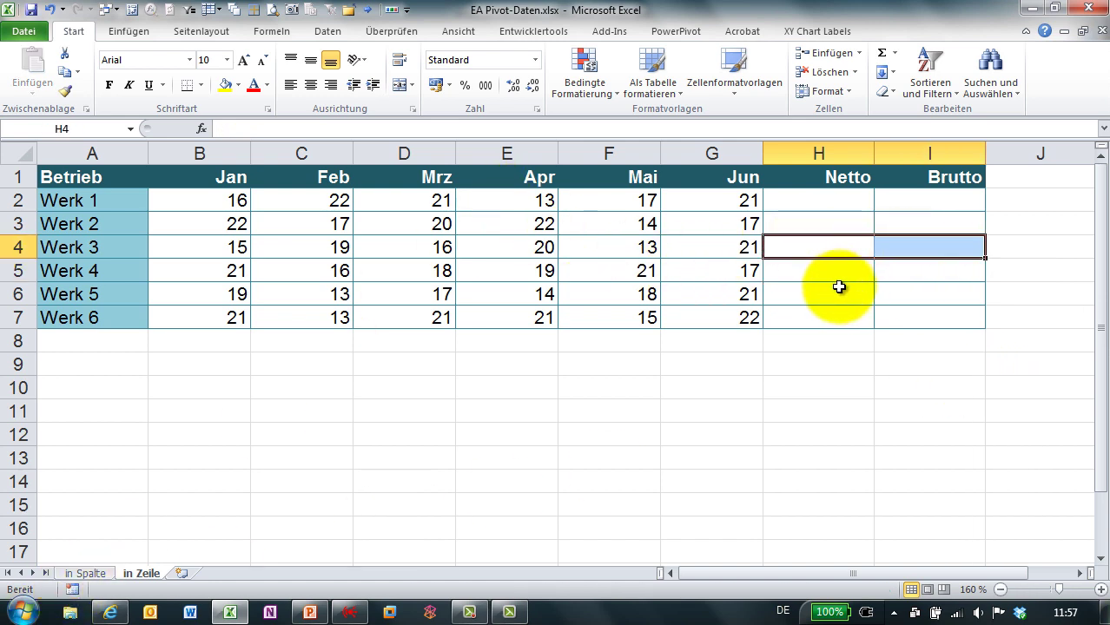
key(shift+Left)
key(Down)
key(Down)
key(Down)
key(Up)
key(Up)
key(Up)
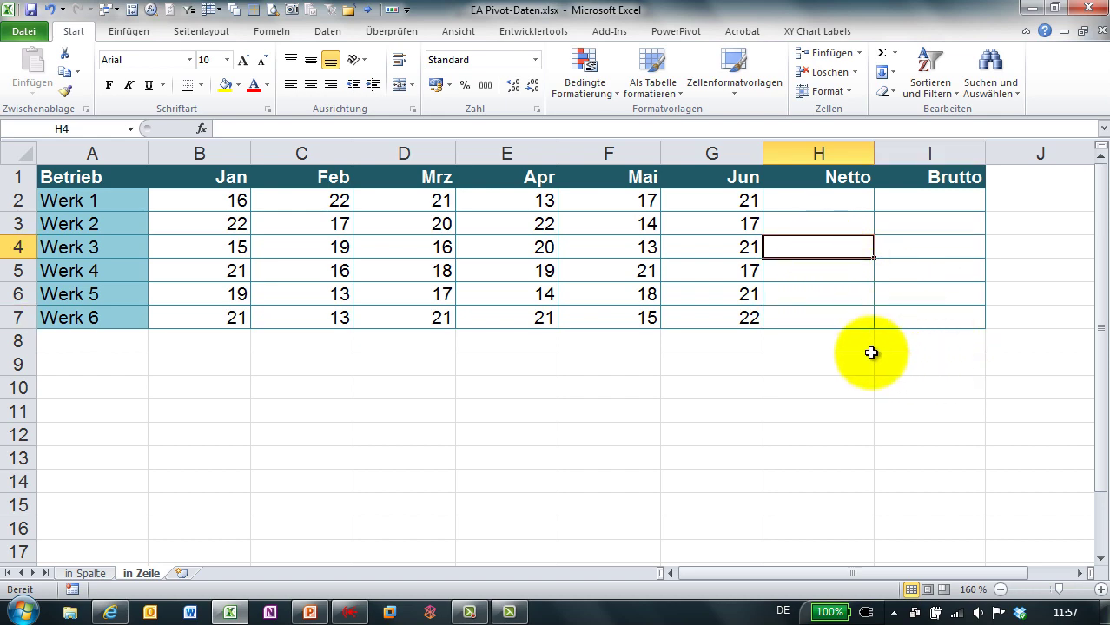
key(alt+F8)
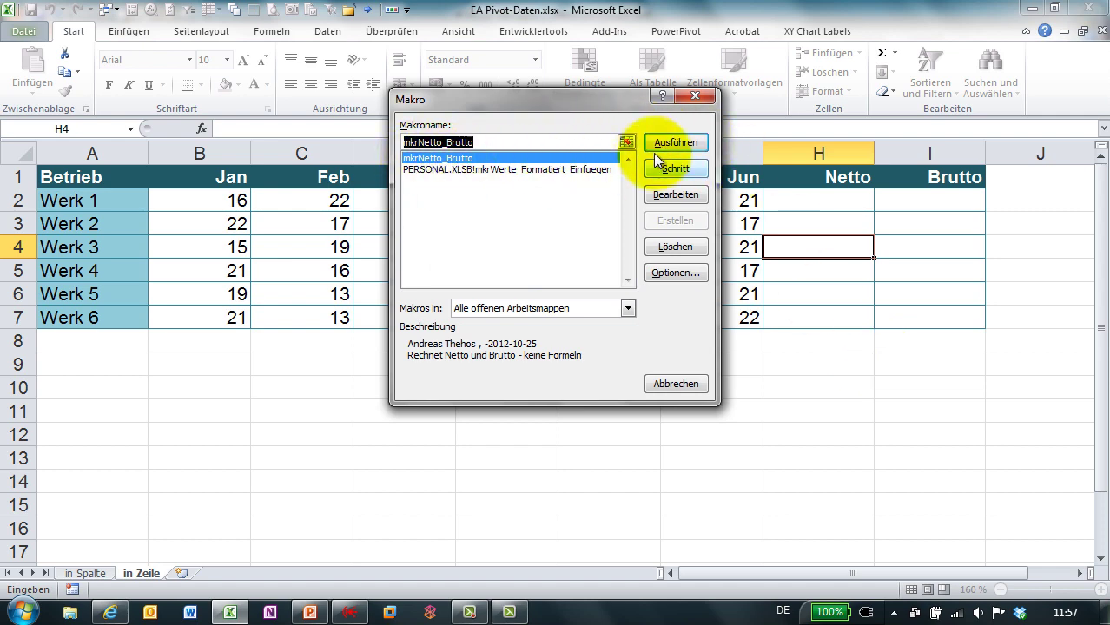
- Run mkrNetto_Brutto on Werk 3's row, check I4, clear H4:I4, then select H6
click(666, 144)
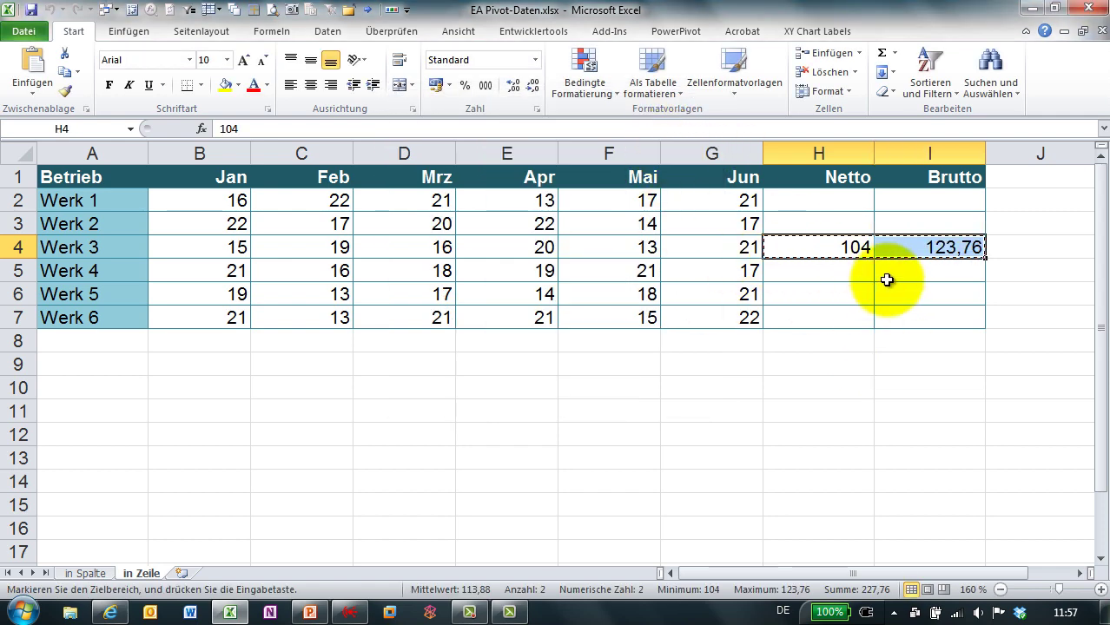
click(917, 249)
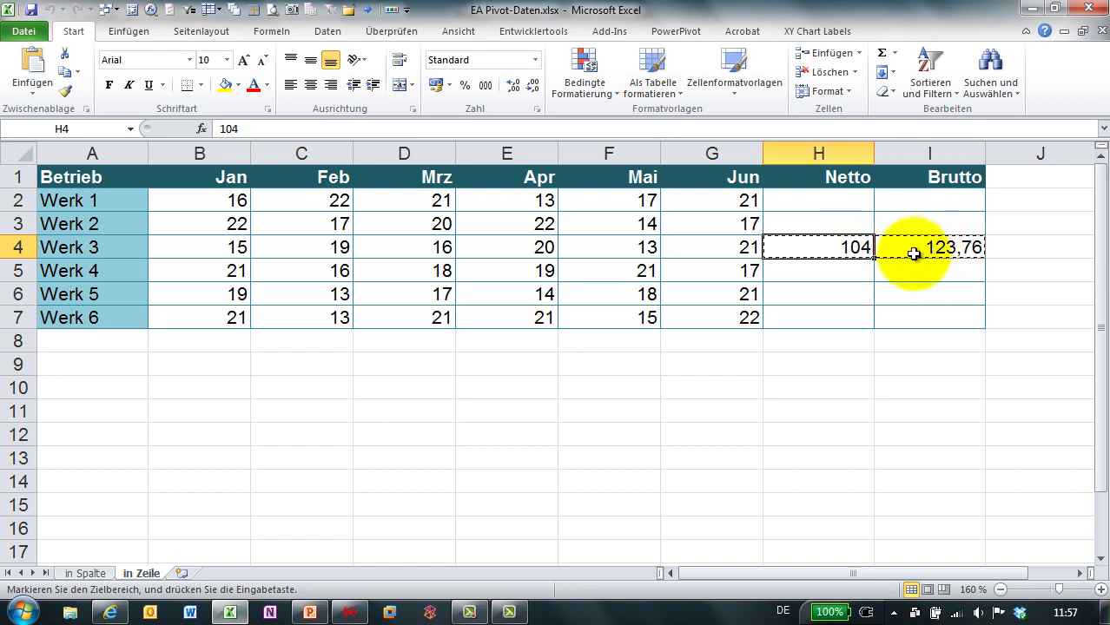
drag(906, 251, 812, 252)
key(Delete)
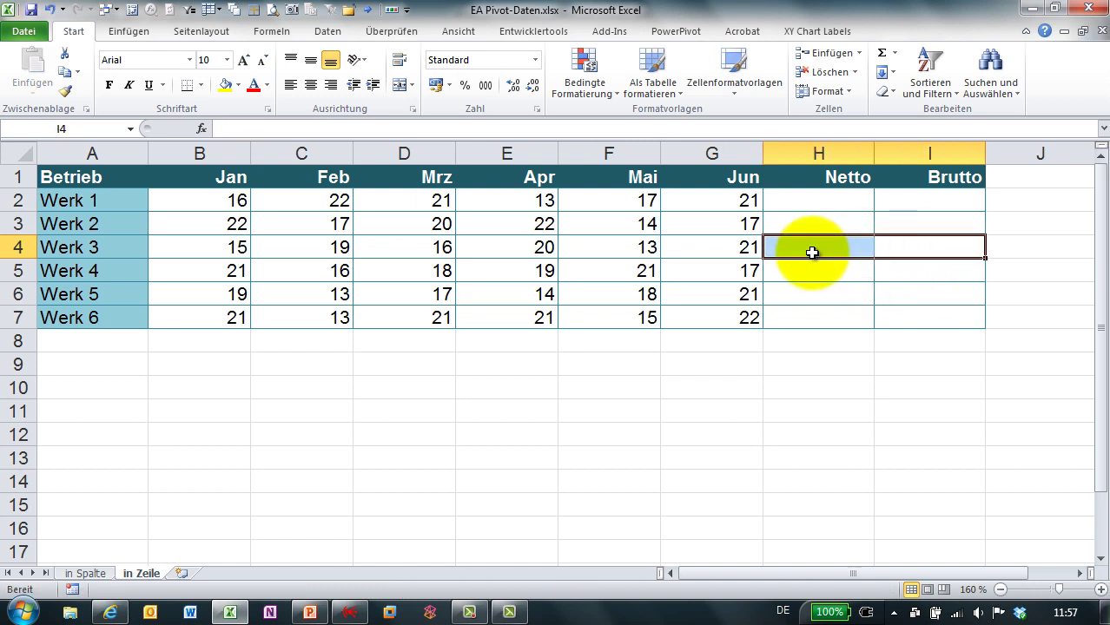
click(817, 294)
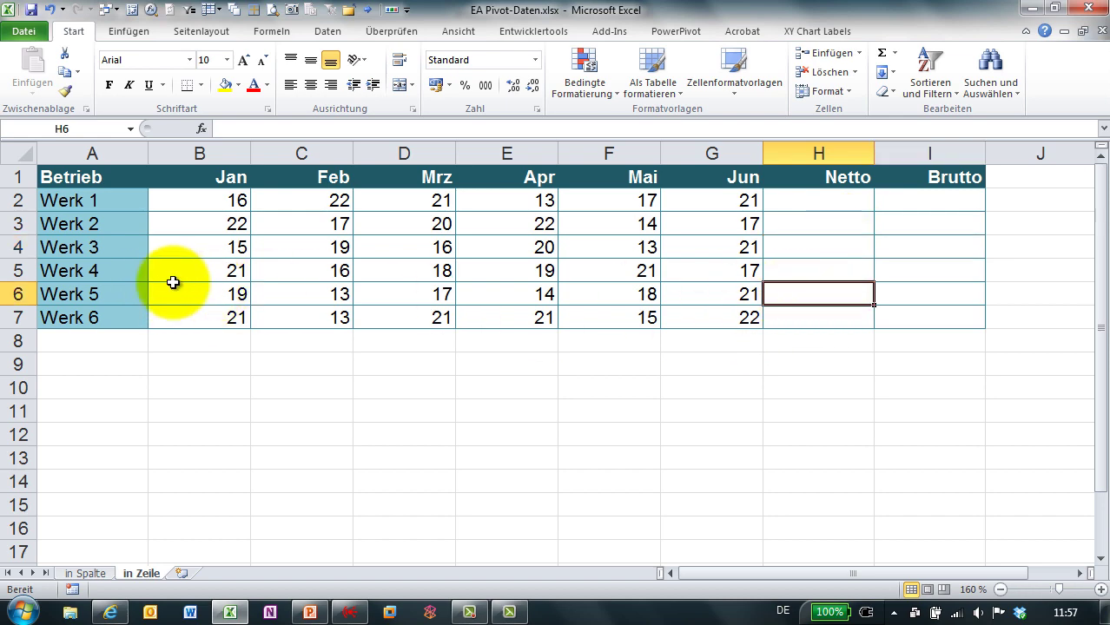
- Run mkrNetto_Brutto from H6, inspect its =SUMME(B6:G6) Netto of 102, then switch to the Visual Basic editor
key(alt+F8)
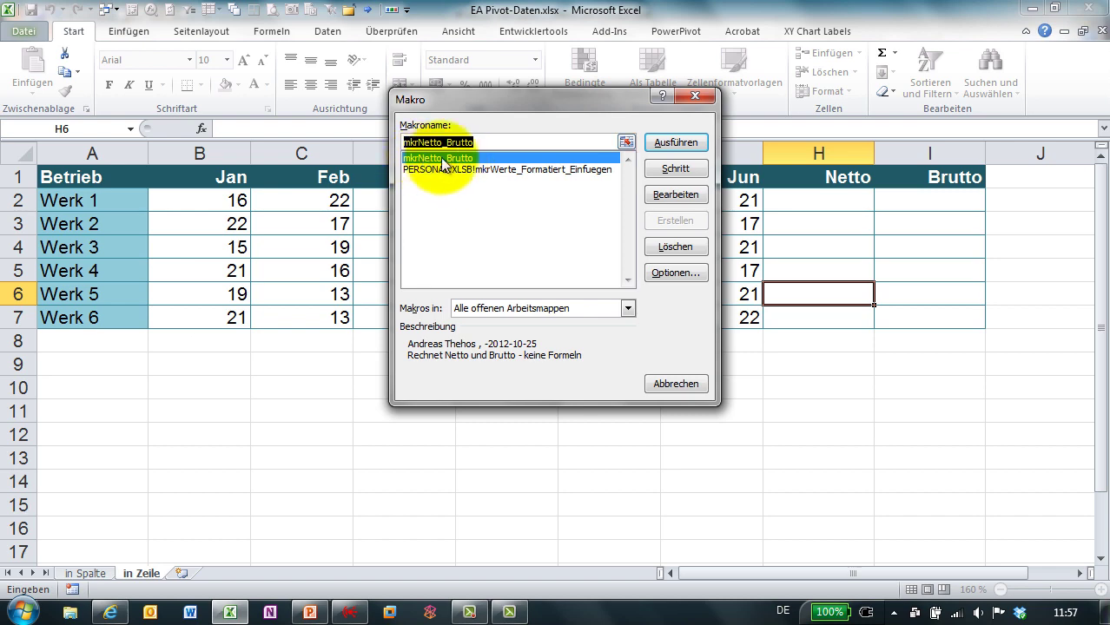
click(666, 144)
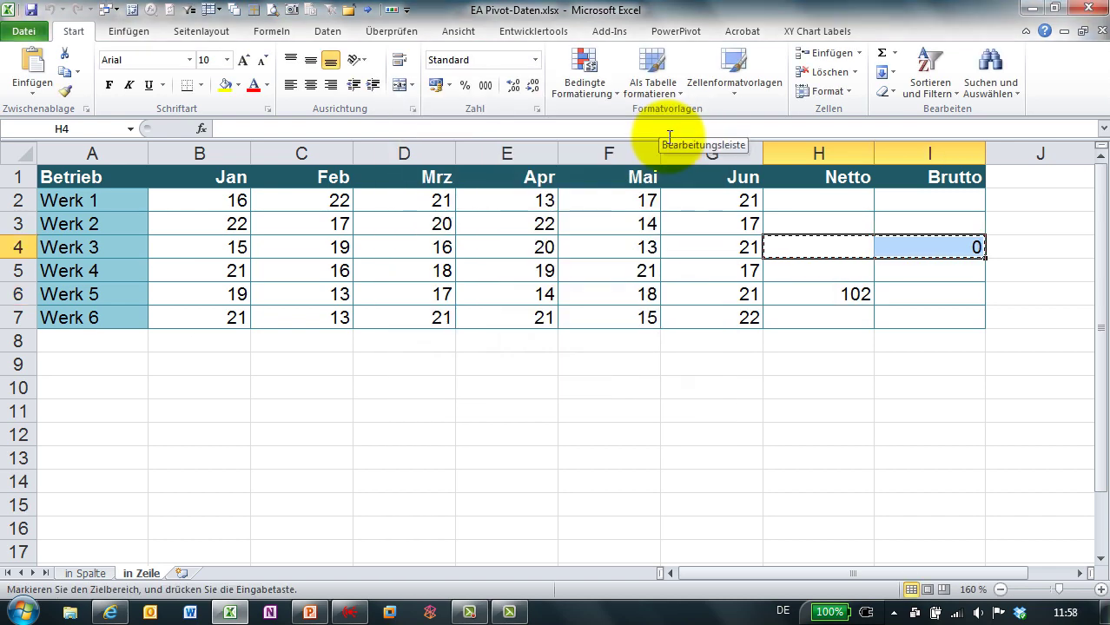
click(835, 290)
double_click(820, 293)
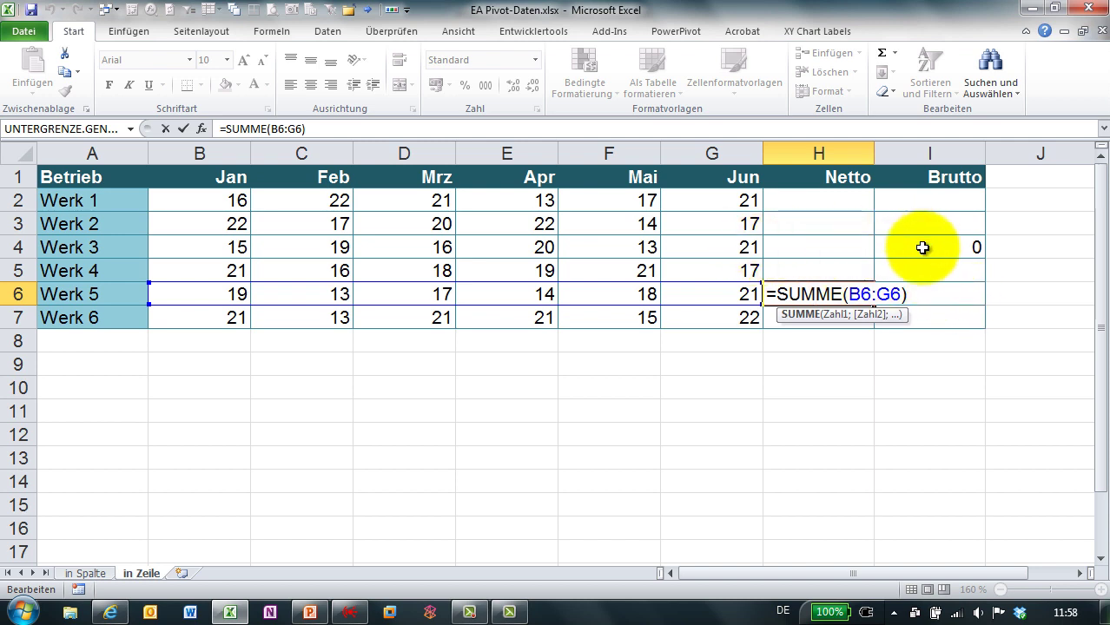
key(ctrl+Return)
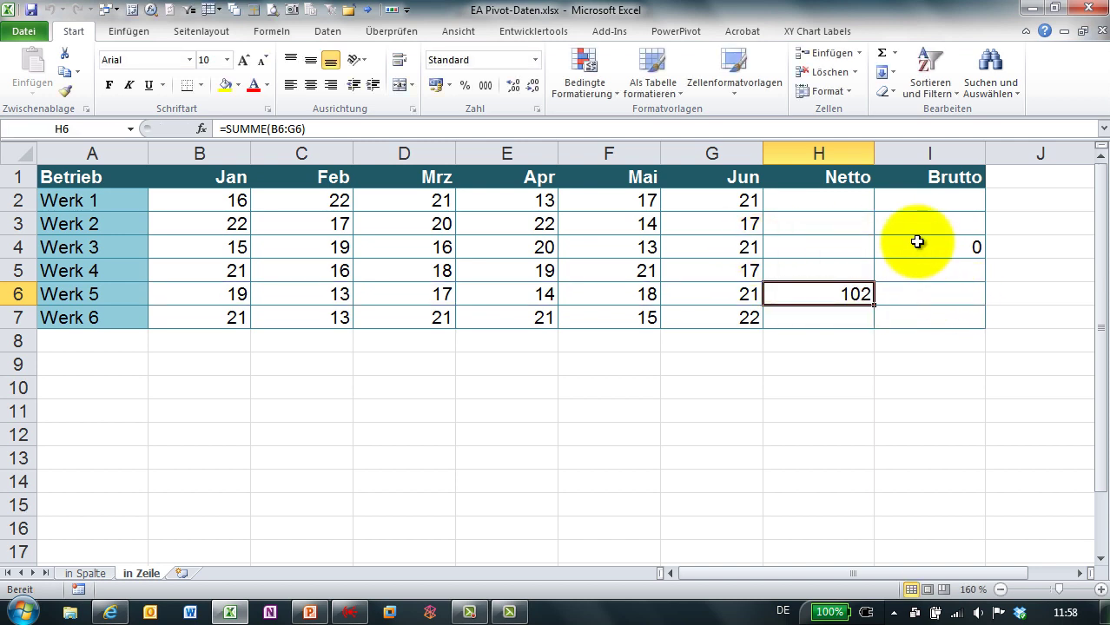
key(alt+F11)
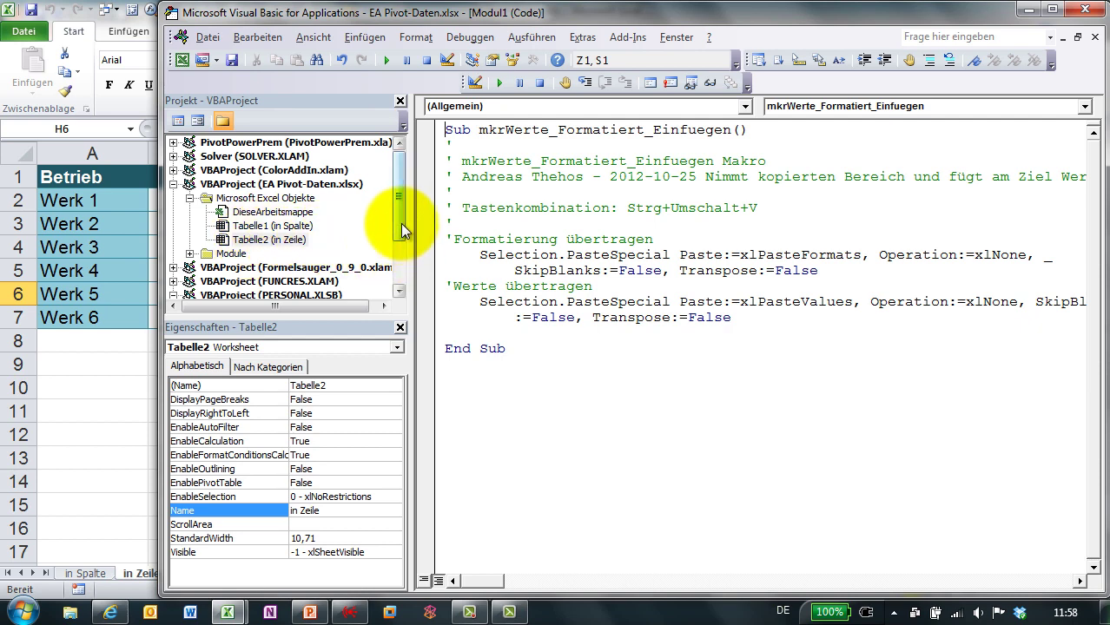
- Open Modul1, read through the recorded ActiveCell code, then select and delete all of it
click(189, 253)
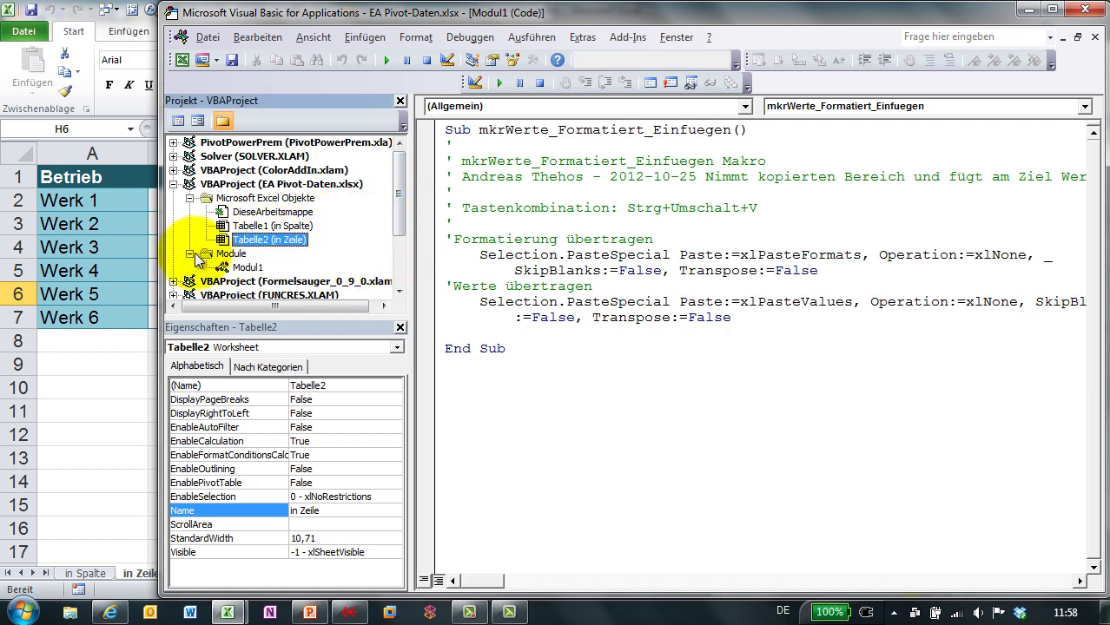
double_click(247, 269)
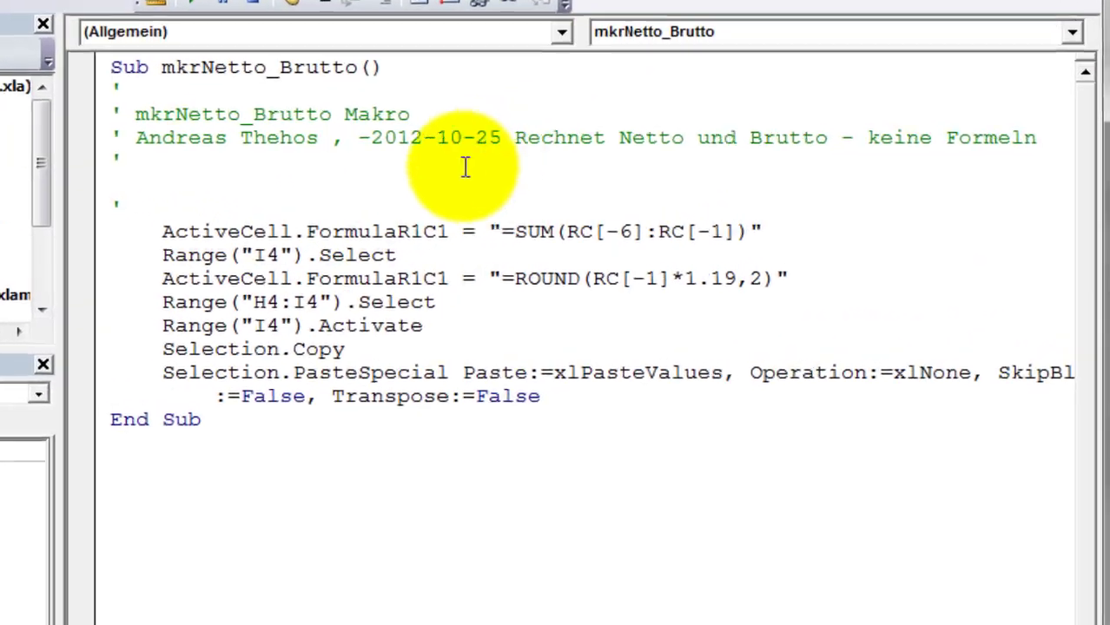
drag(153, 231, 197, 231)
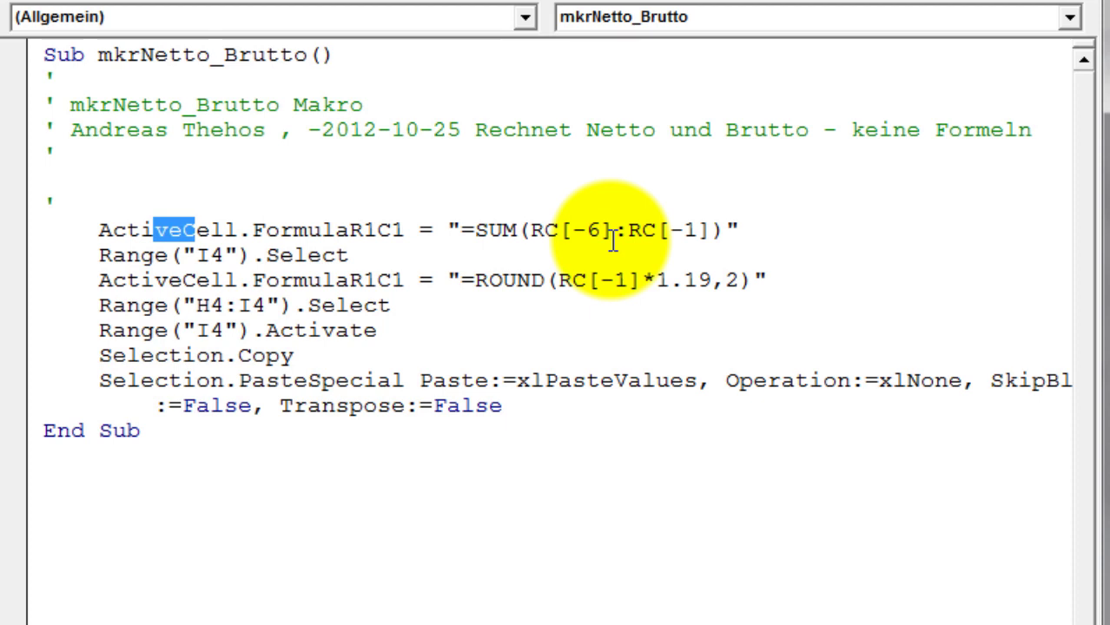
click(166, 252)
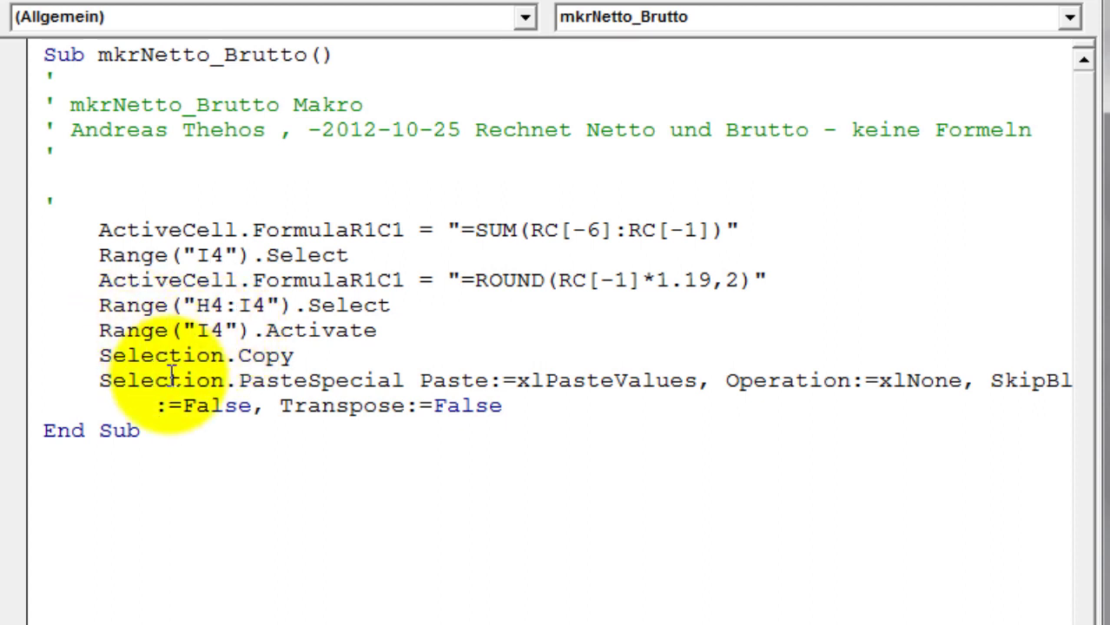
key(ctrl+a)
key(Delete)
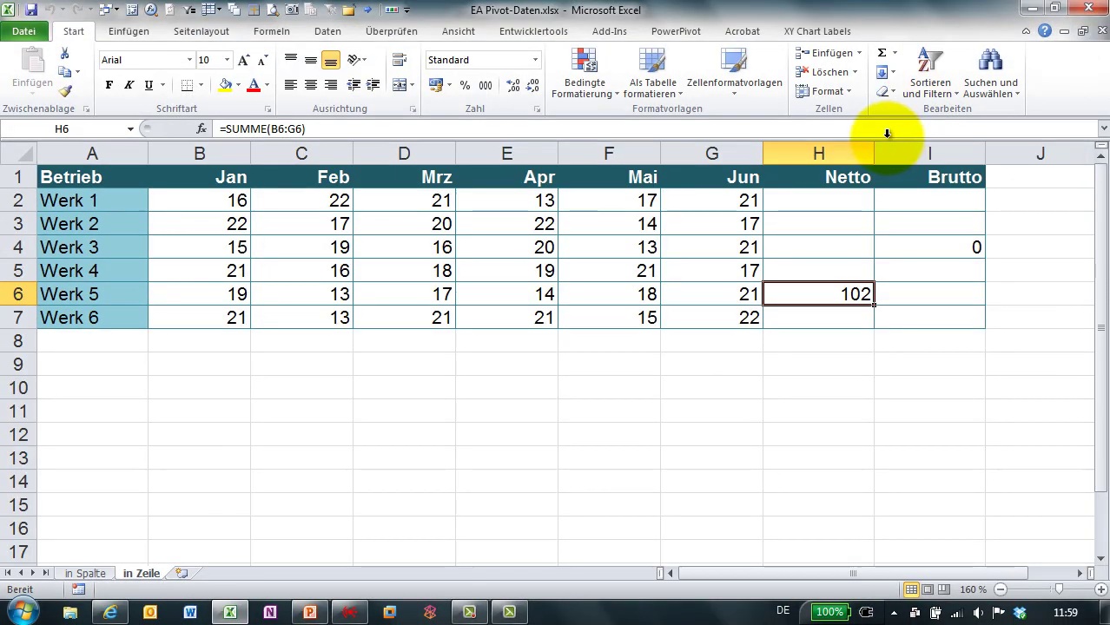
- Clear the old Netto/Brutto test values in H4:I6 and select H4
drag(826, 248, 912, 285)
key(Delete)
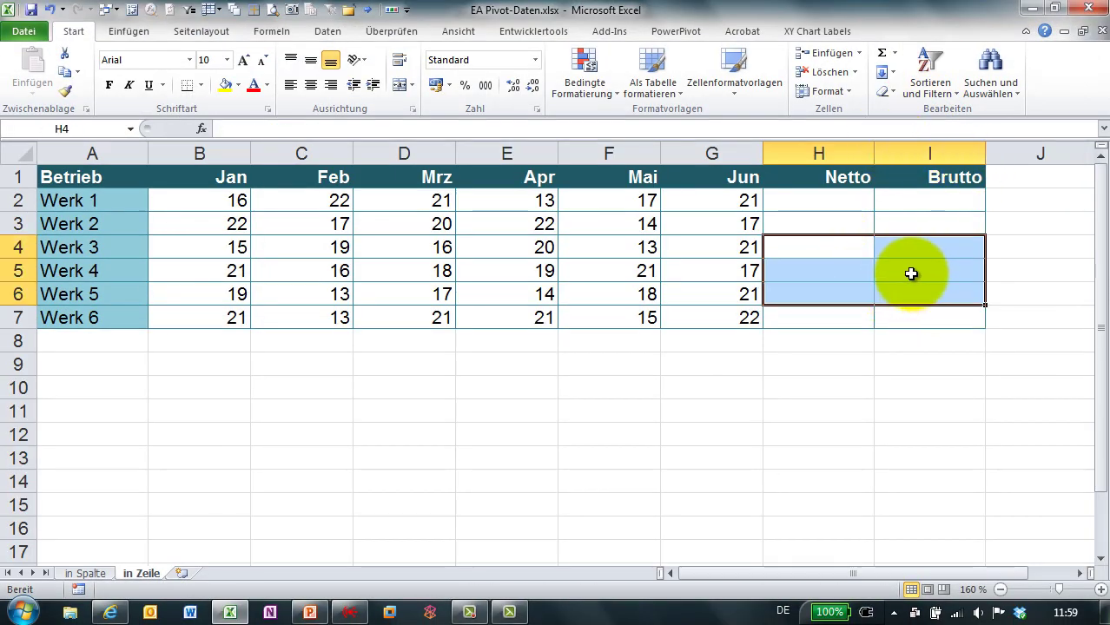
click(825, 250)
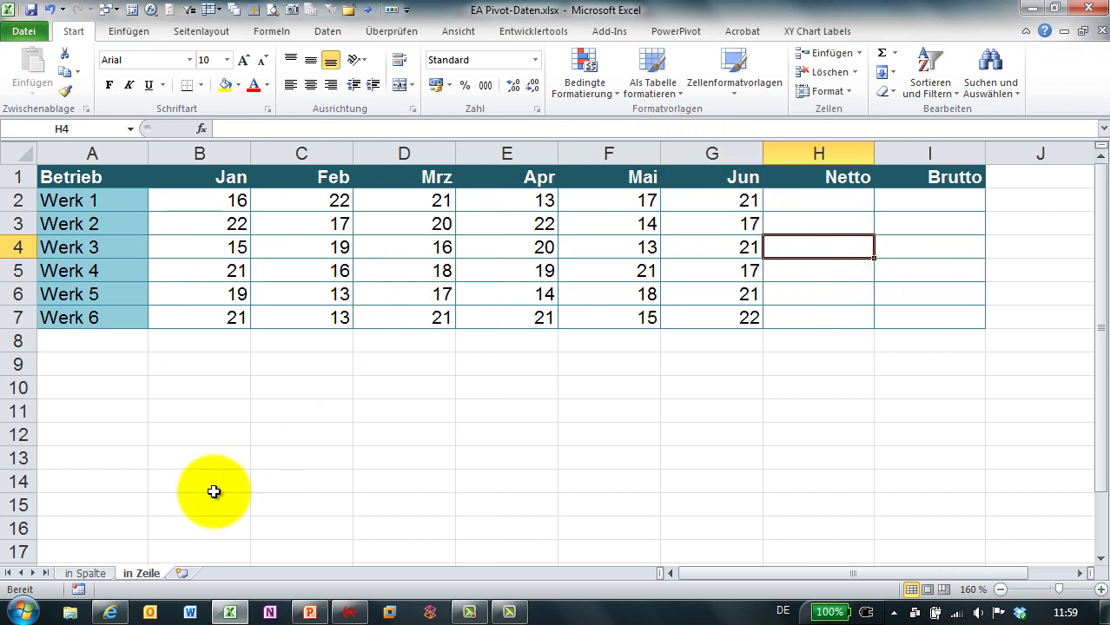
- Record a new macro mkrNetto_Brutto and turn on Relative Aufzeichnung under Entwicklertools
click(78, 590)
text(mkrNetto_Brutto)
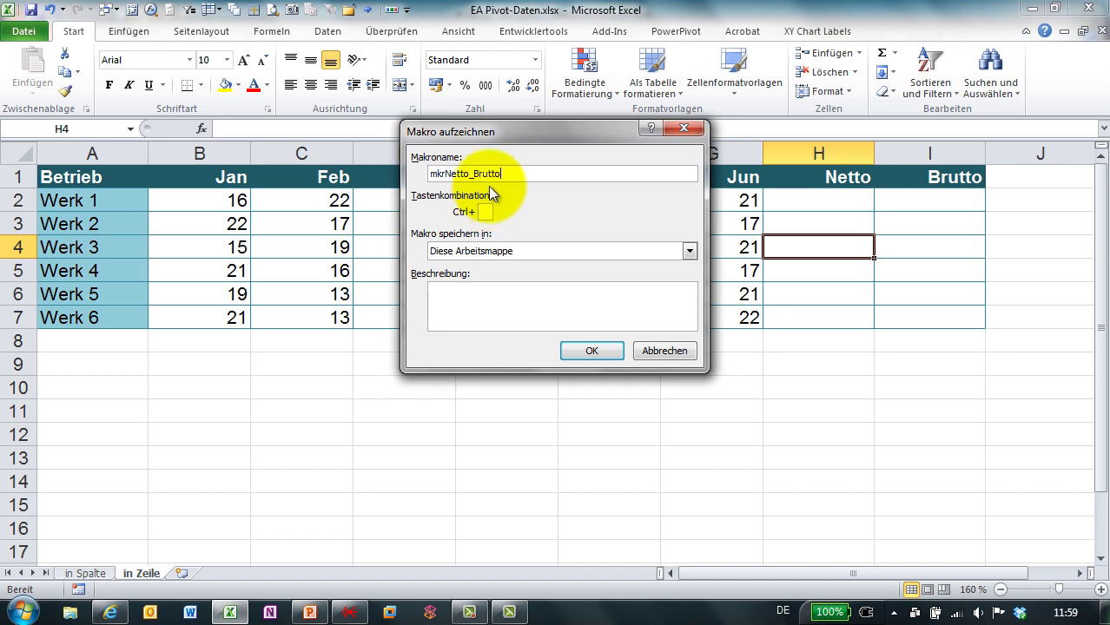
key(Tab)
key(Tab)
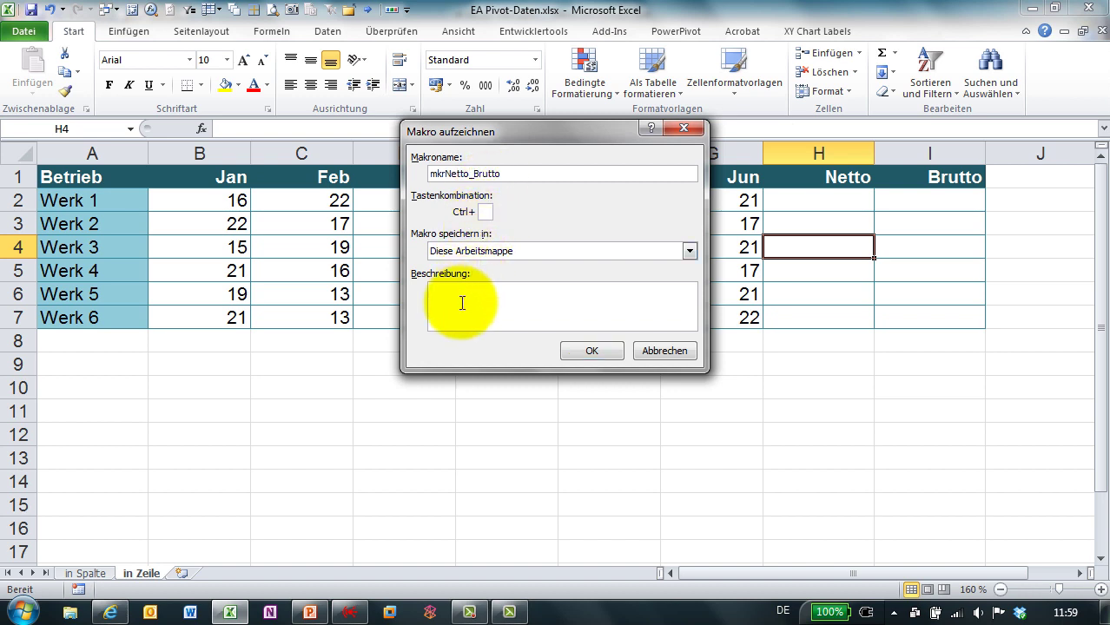
click(596, 351)
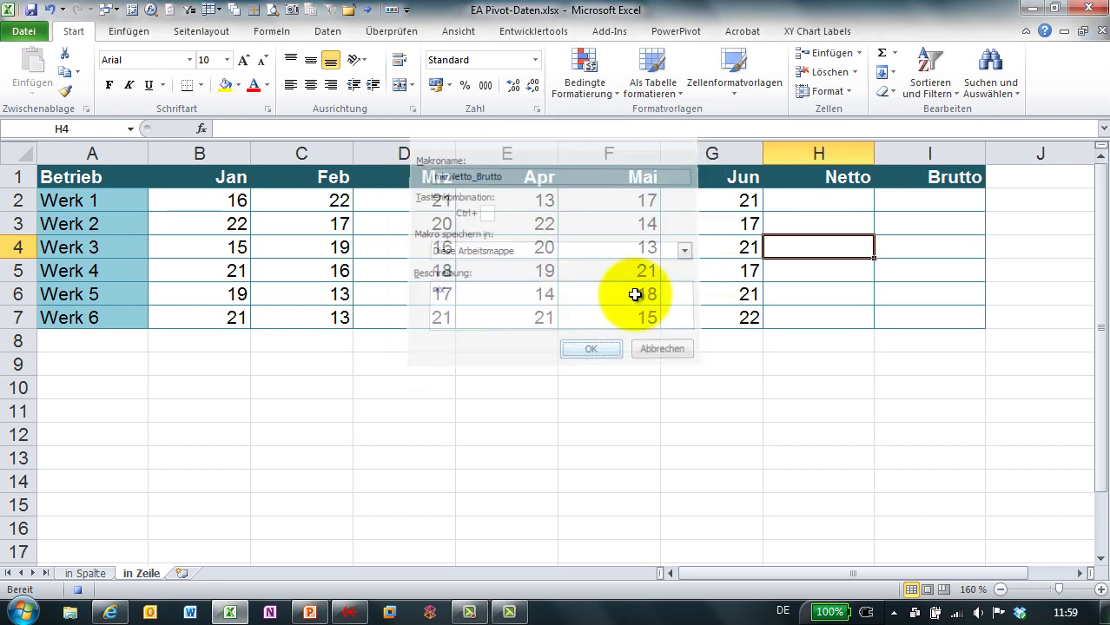
click(532, 34)
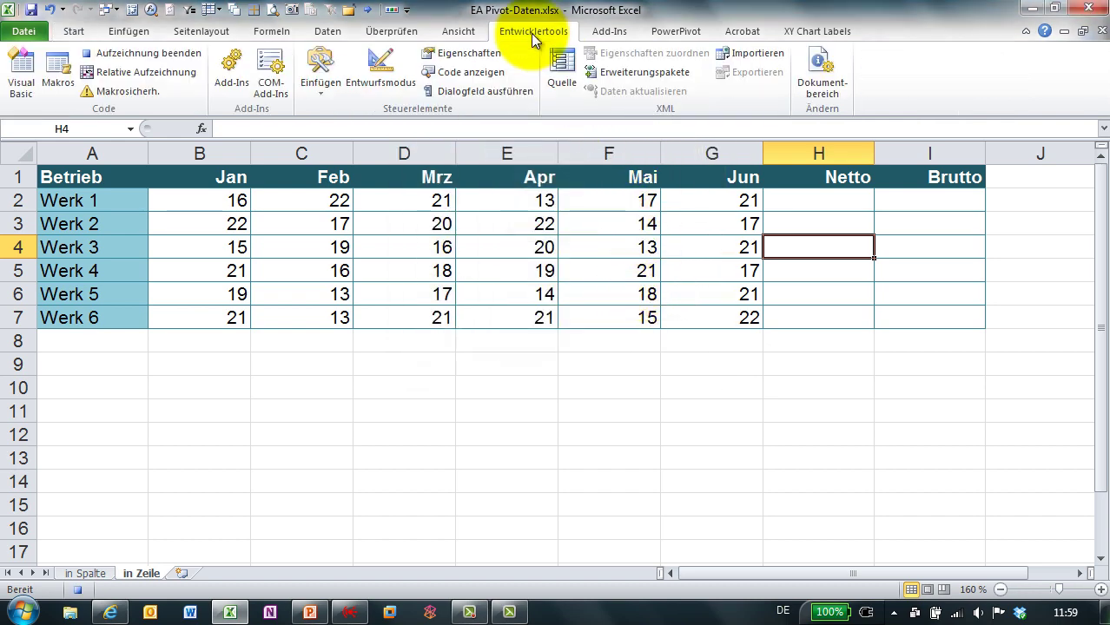
click(156, 69)
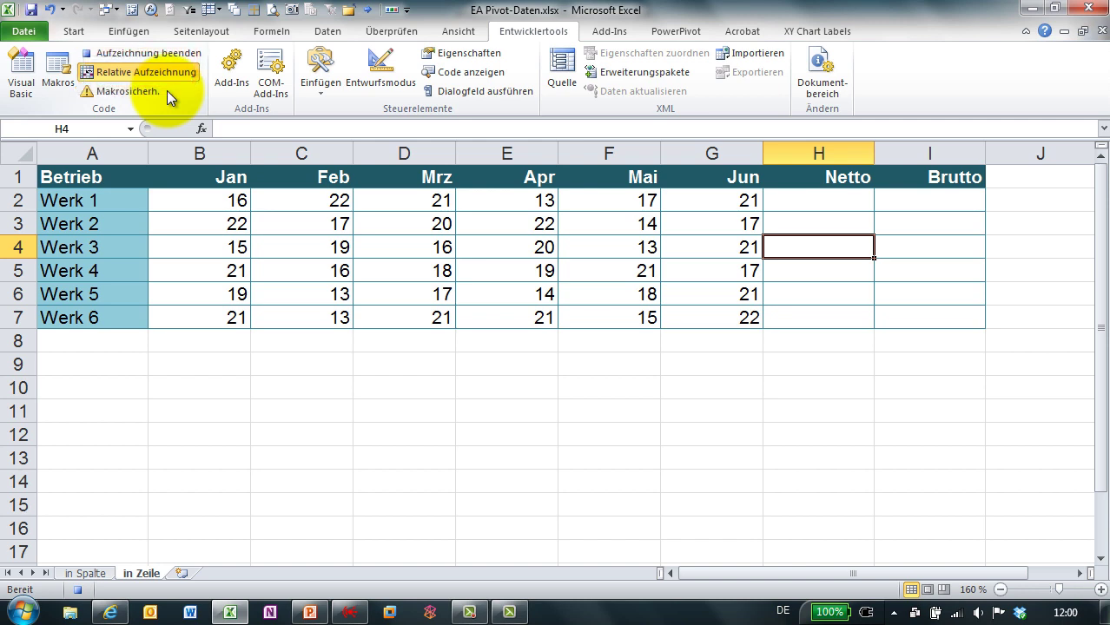
click(75, 31)
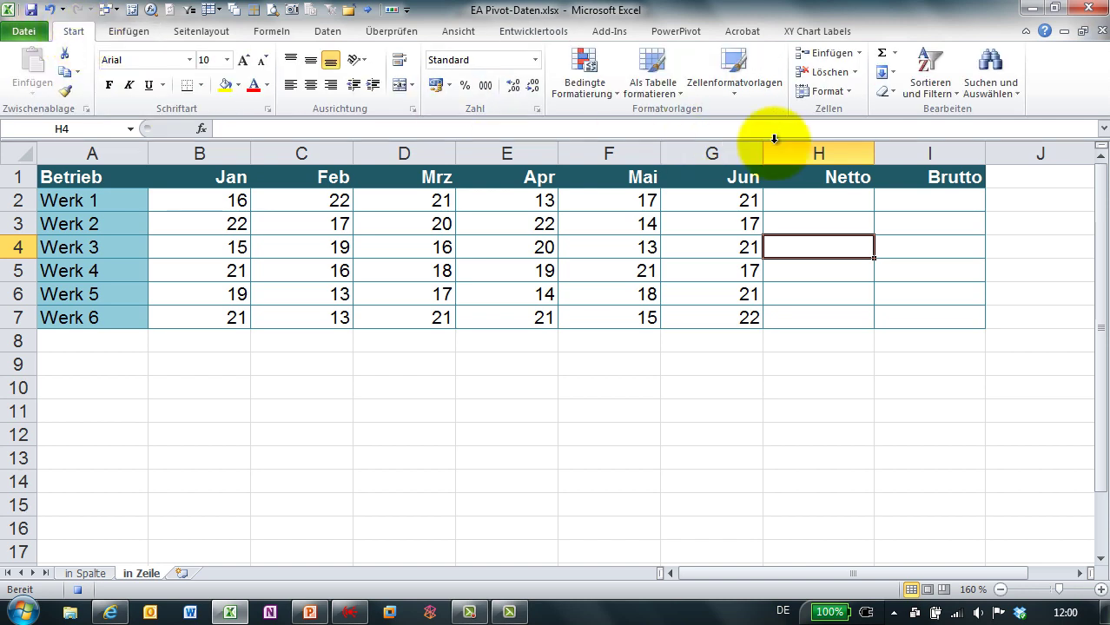
- AutoSum H4 to 104, enter =RUNDEN(H4*1,19;2) in I4 for 123,76, then select H4:I4
click(879, 56)
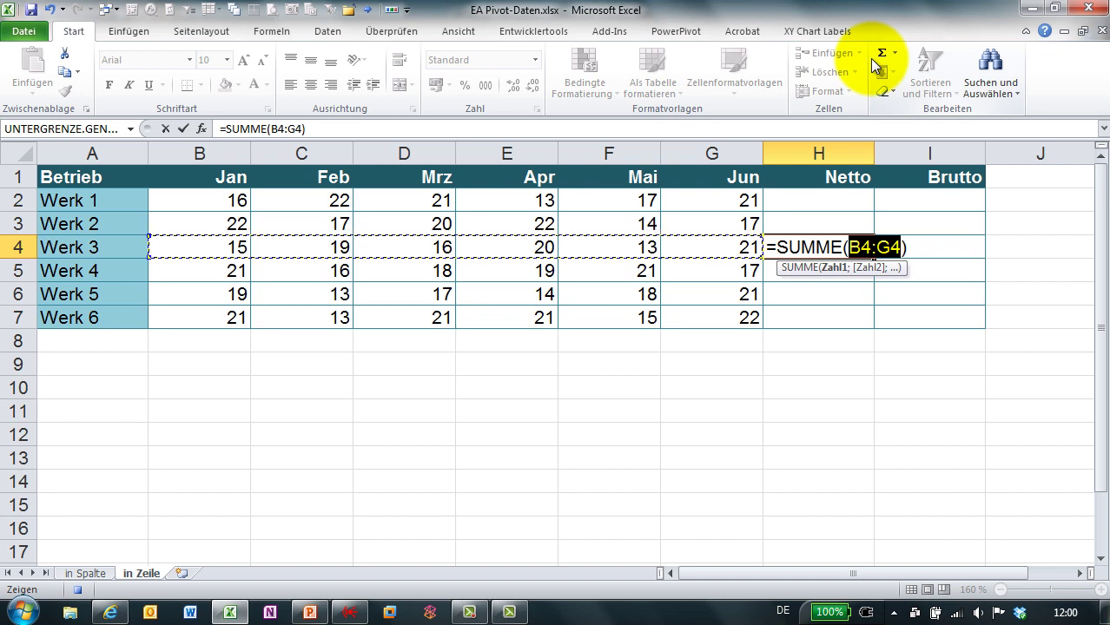
key(Tab)
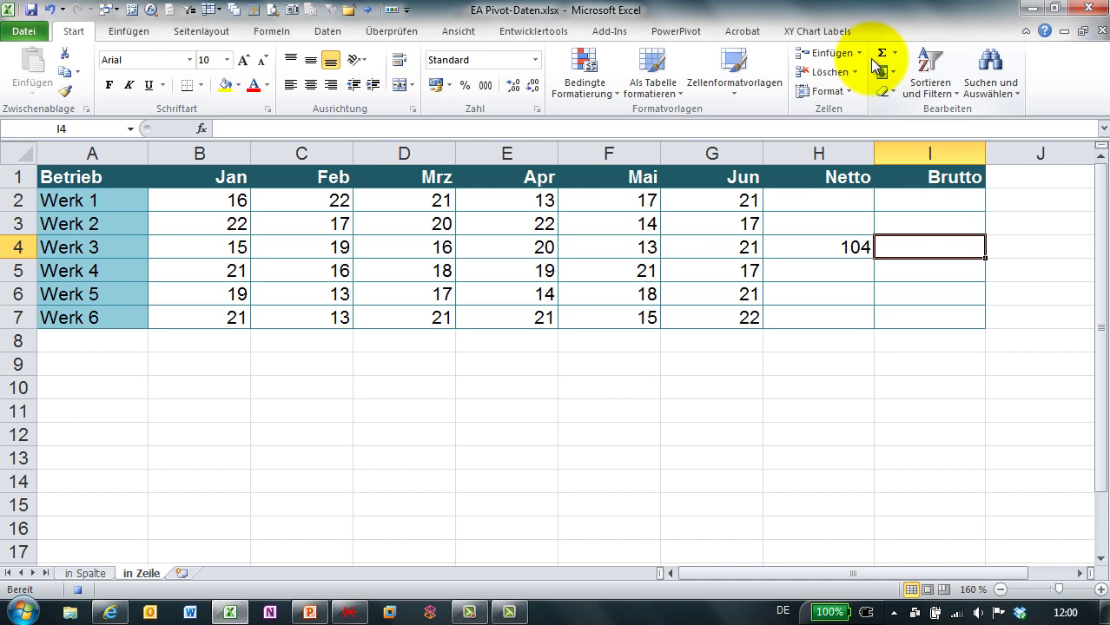
text(=)
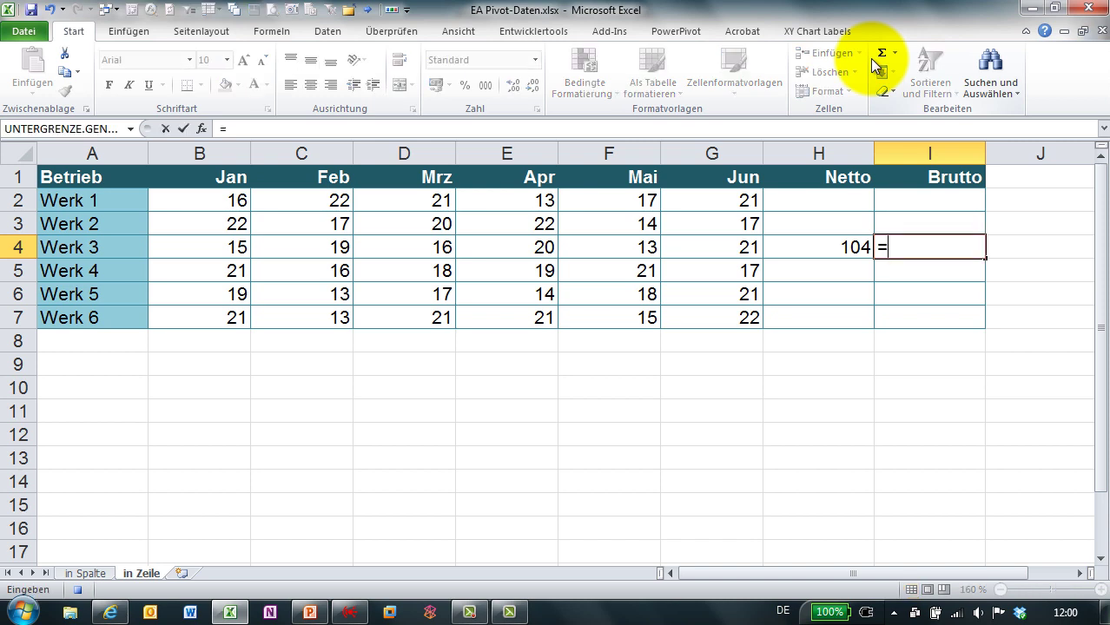
text(rund)
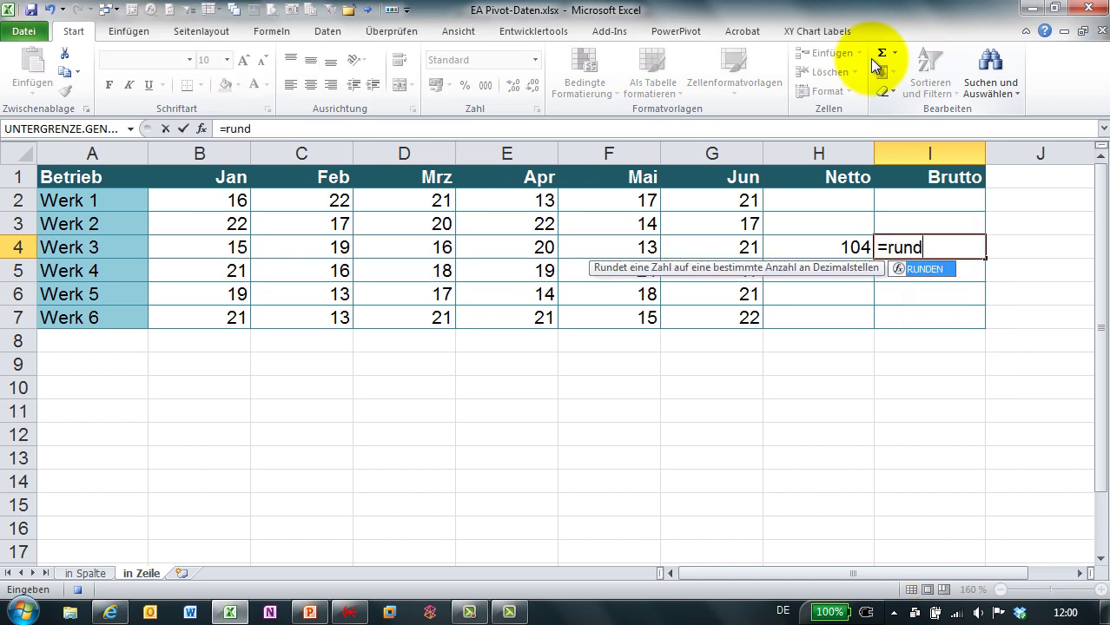
key(Tab)
key(Left)
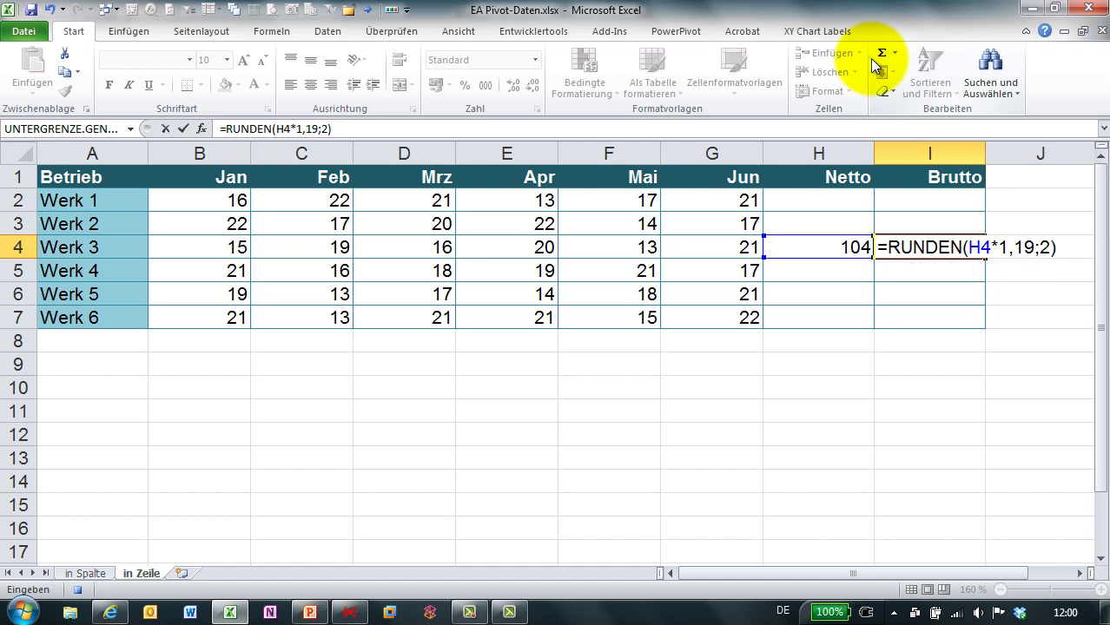
click(184, 128)
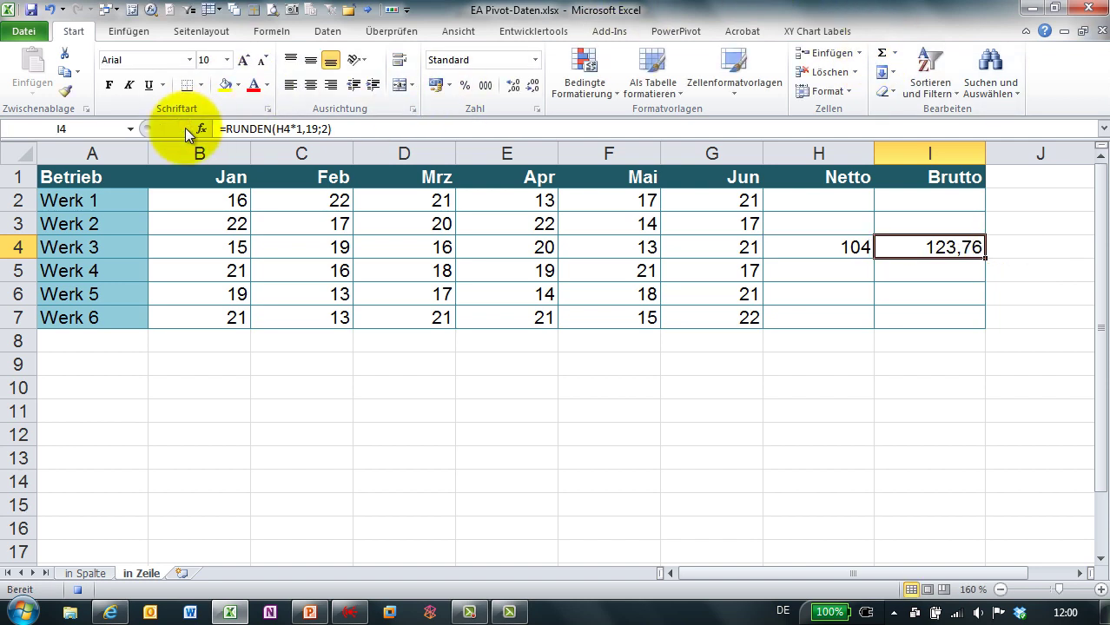
key(shift+Left)
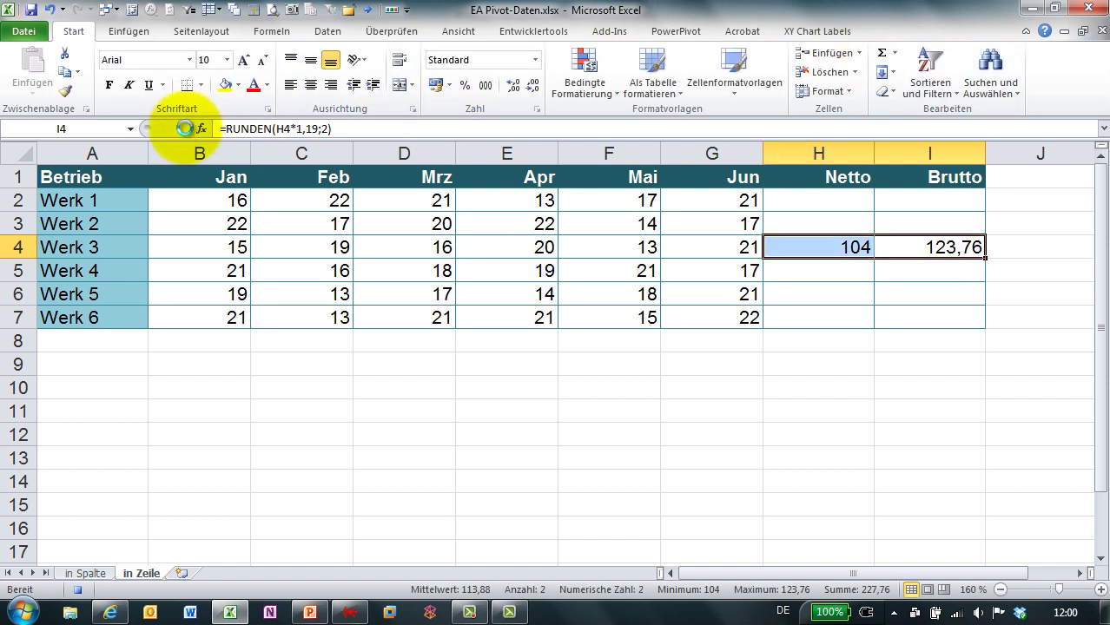
- Copy H4:I4 and paste them back as values (Werte), fixing 104 and 123,76
key(ctrl+c)
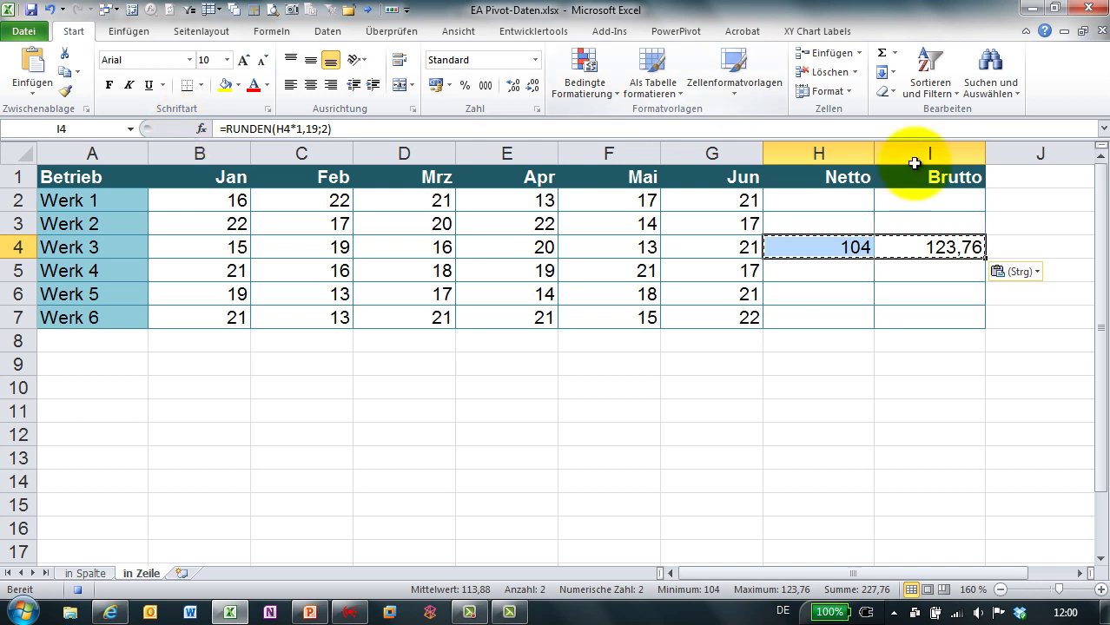
click(1008, 273)
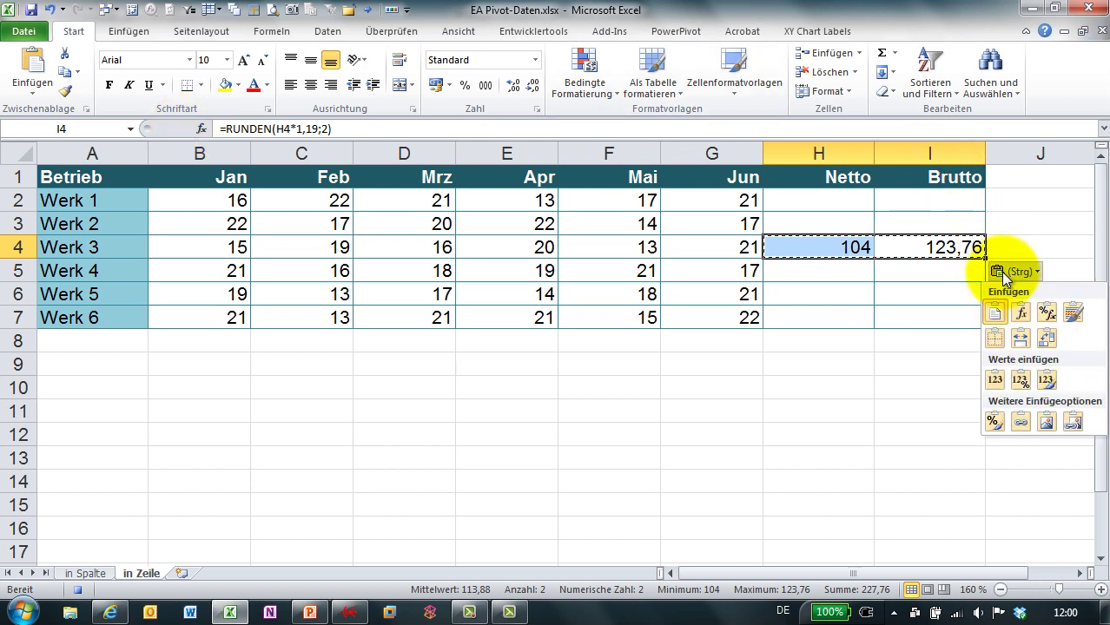
click(998, 379)
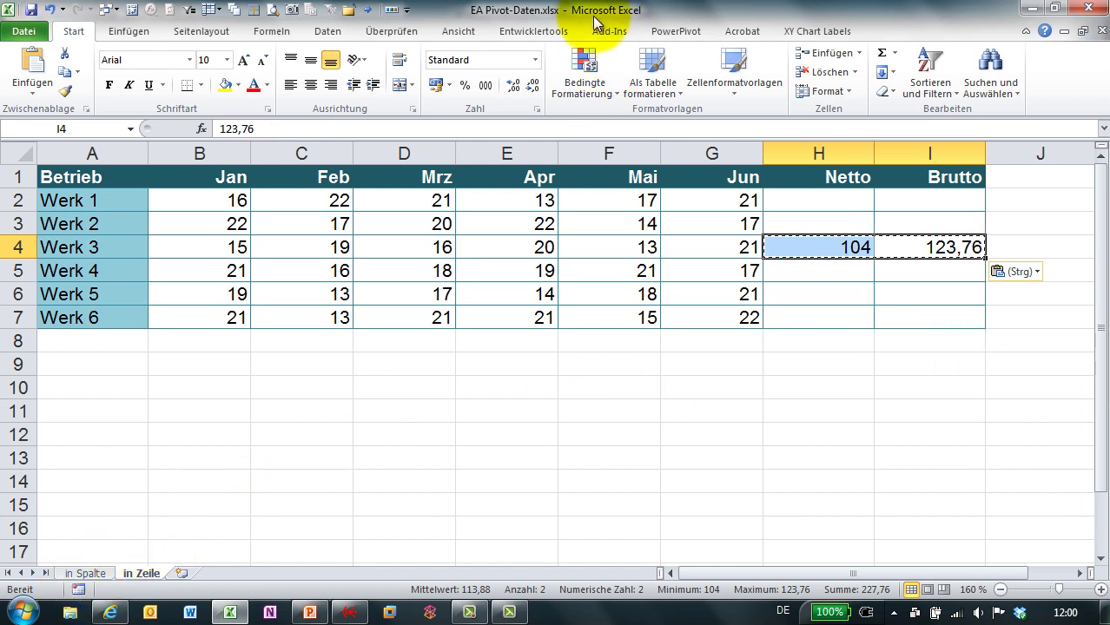
- Stop the macro recording on the Entwicklertools tab and clear the copy marquee
click(532, 31)
click(144, 73)
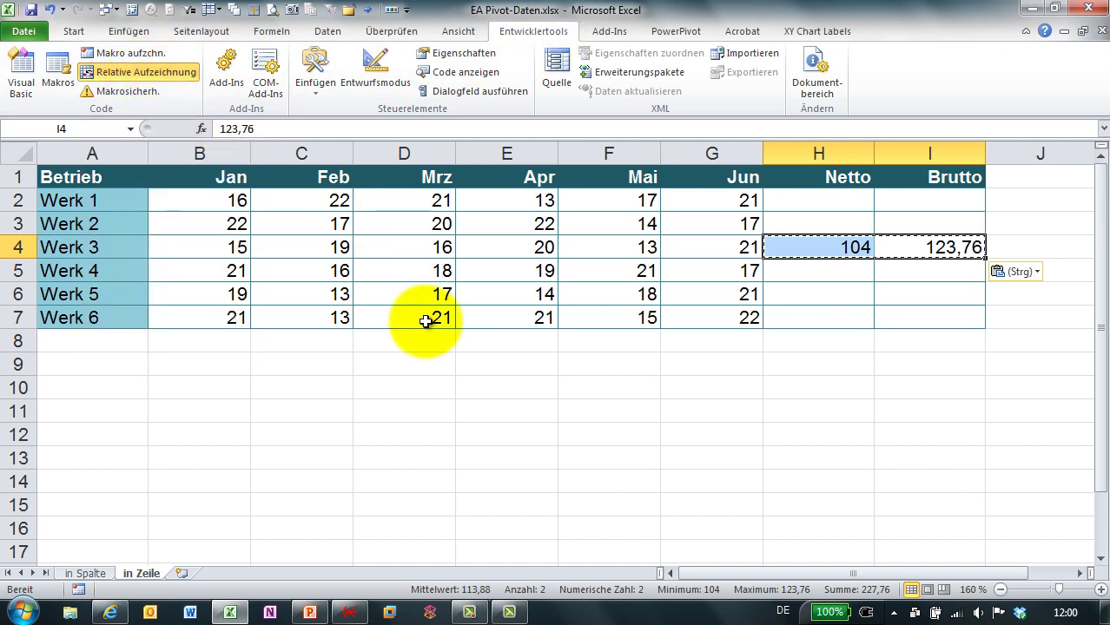
key(Escape)
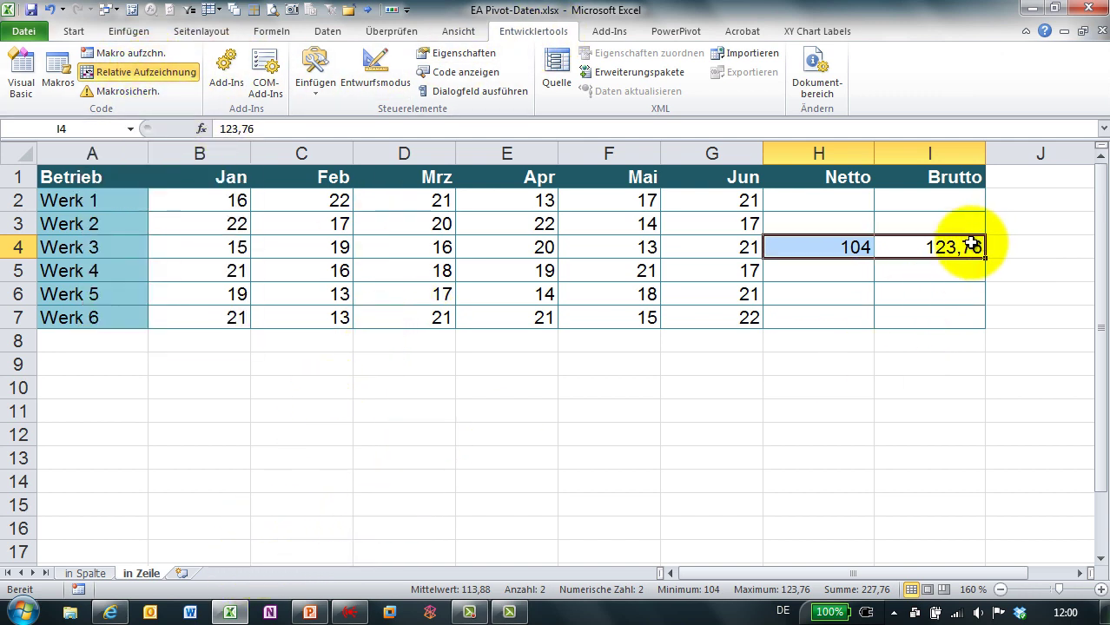
- Clear row 4's Netto/Brutto results and select H6 as Werk 5's starting cell
drag(791, 248, 943, 250)
key(Delete)
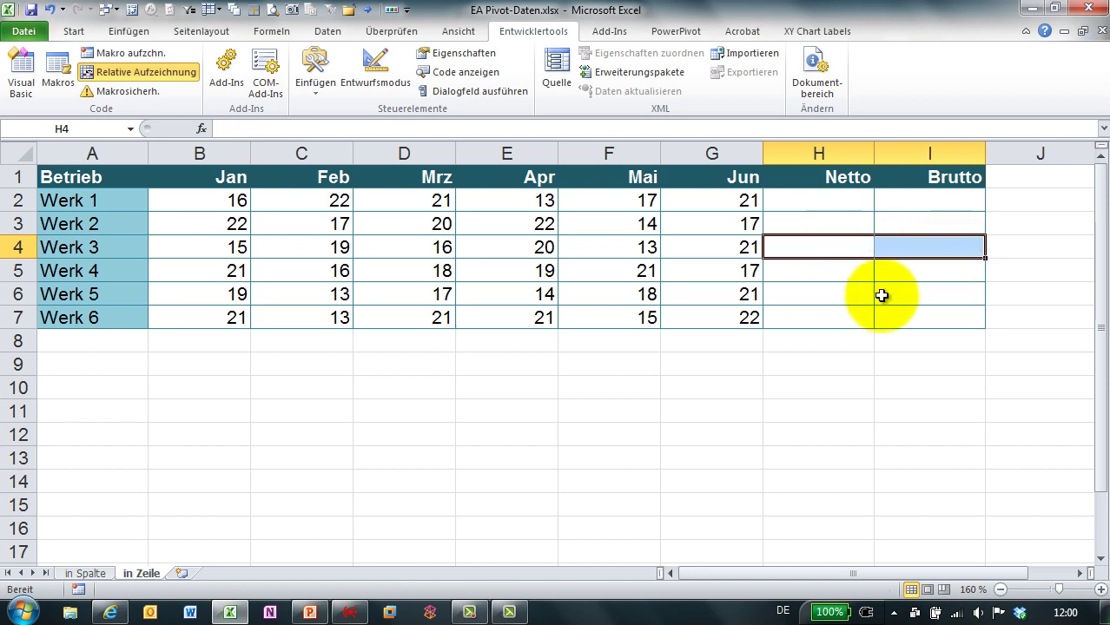
click(839, 295)
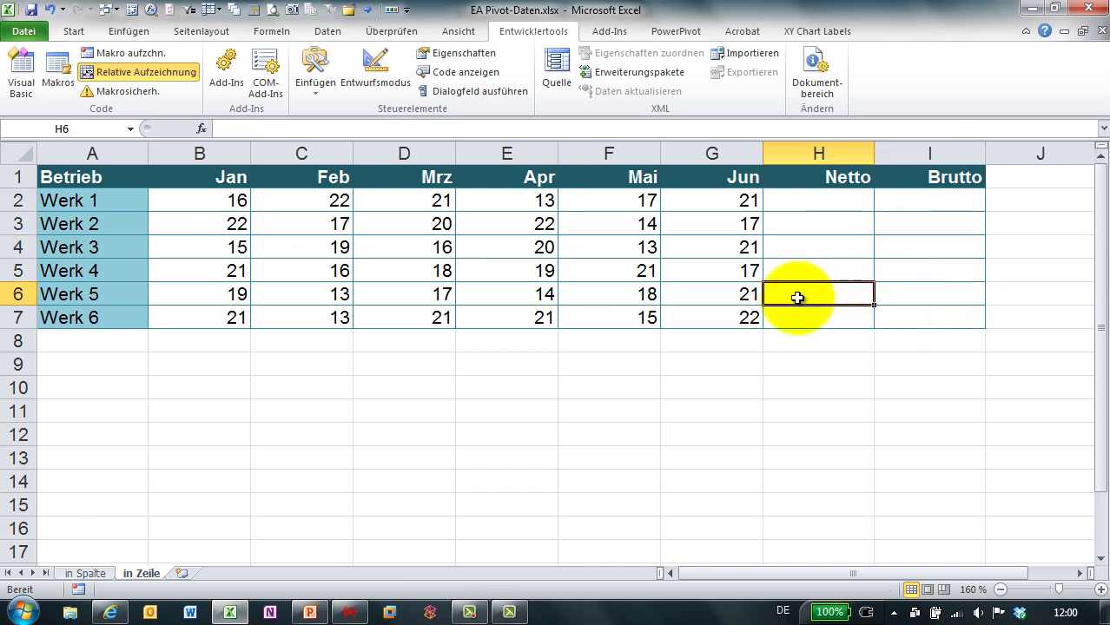
drag(219, 293, 695, 296)
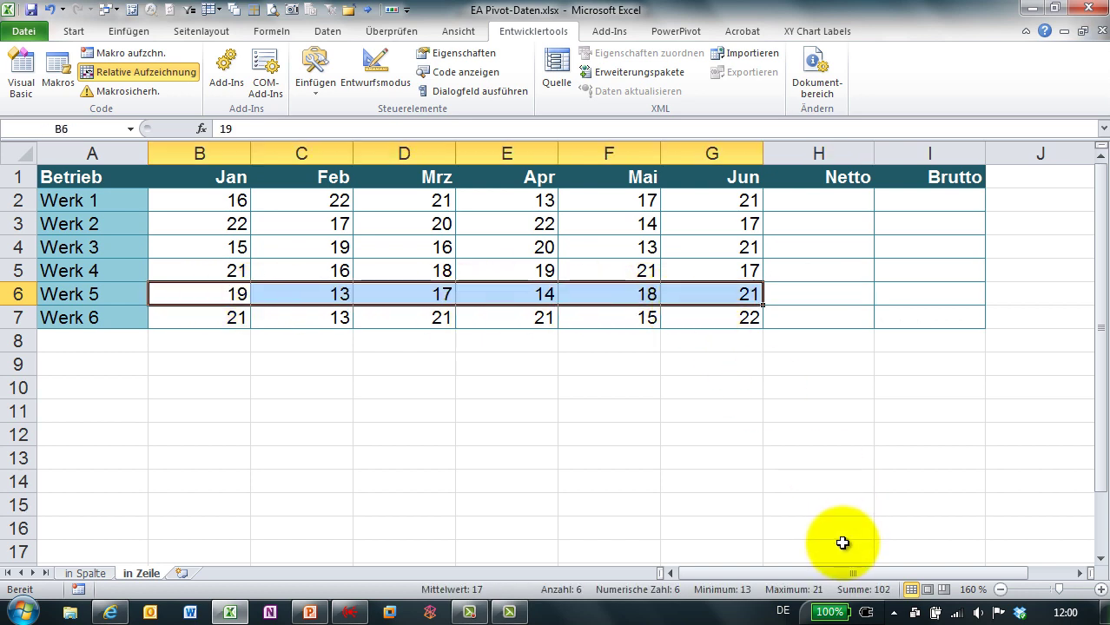
click(822, 296)
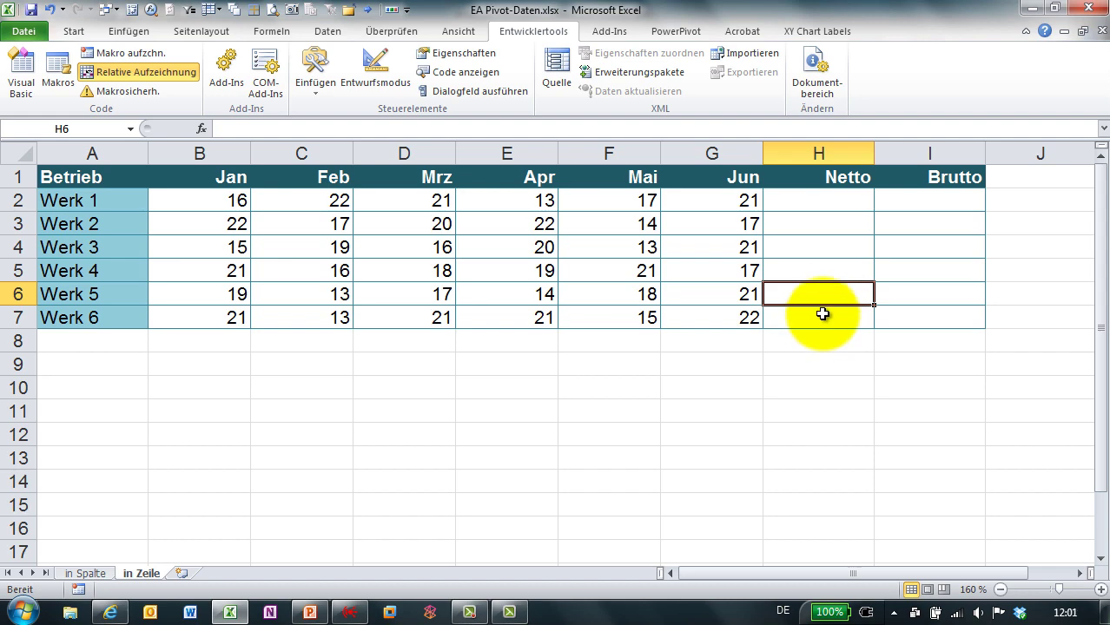
- Run mkrNetto_Brutto via Alt+F8, filling row 6 with Netto 102 and Brutto 121,38
key(alt+F8)
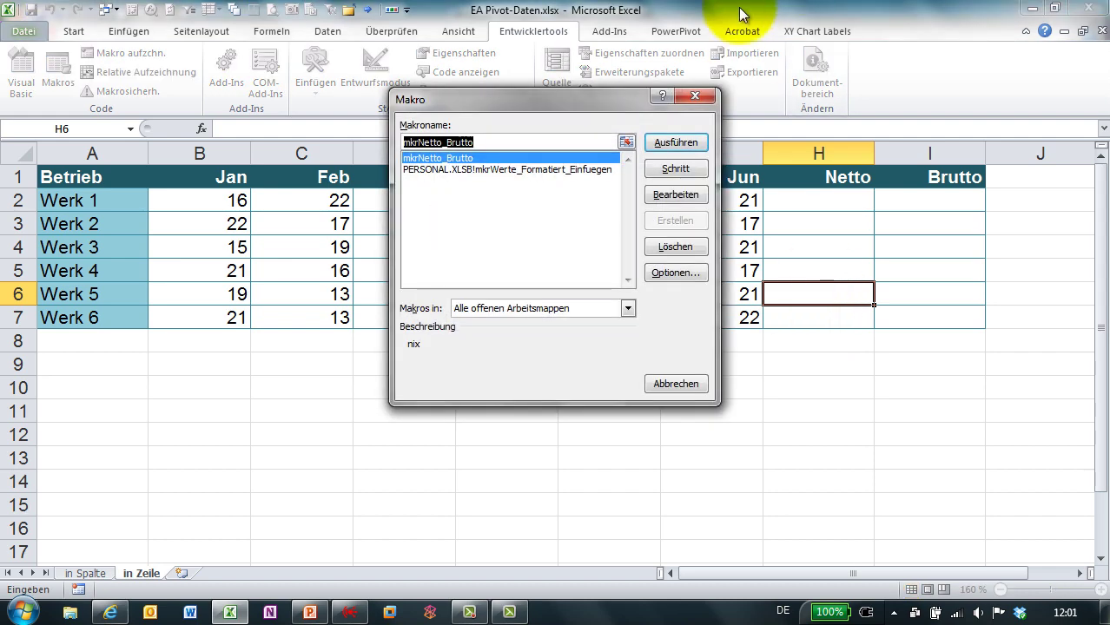
click(677, 141)
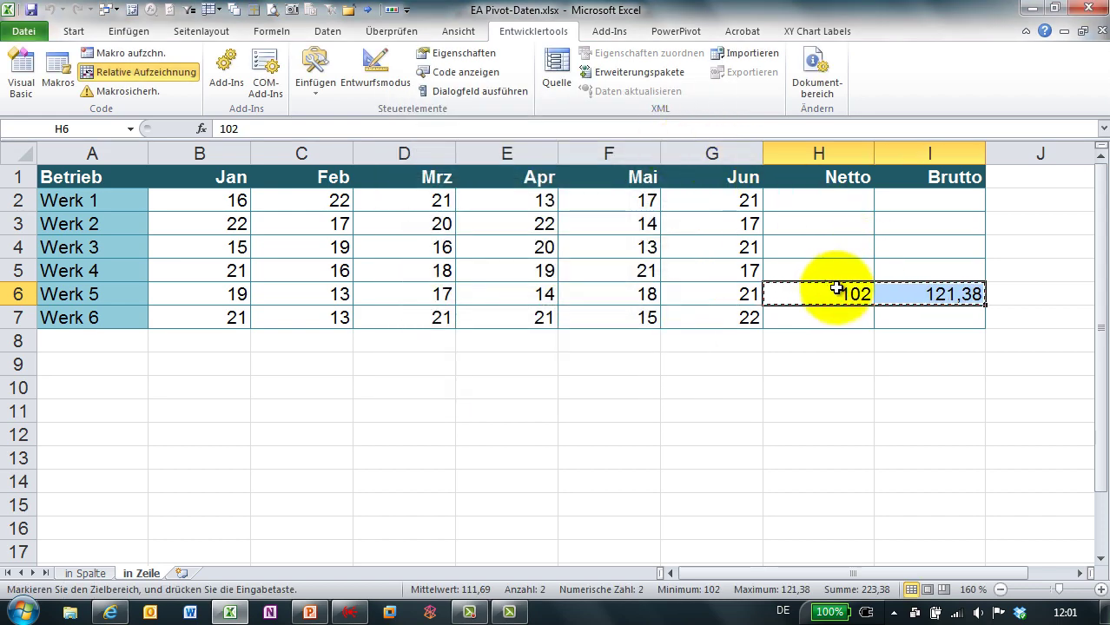
click(934, 296)
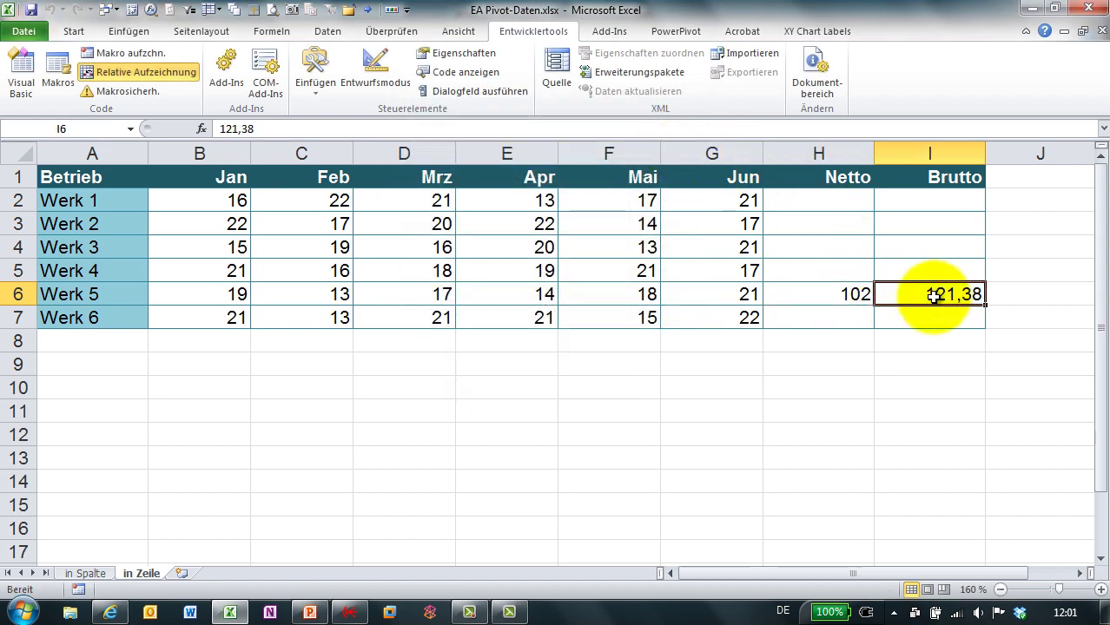
click(818, 388)
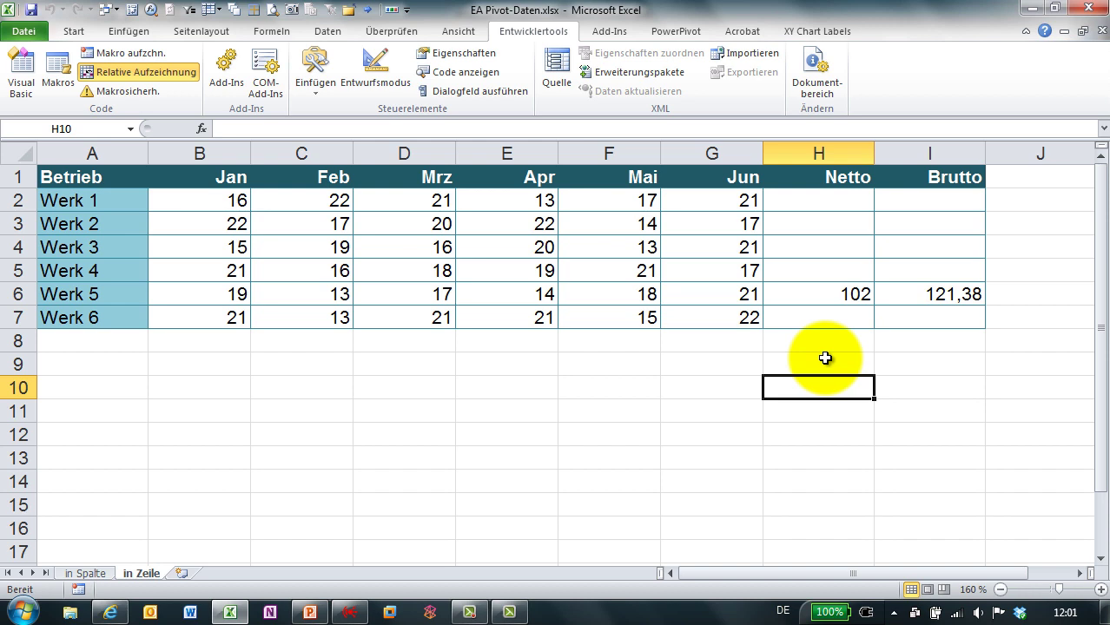
- Enter a check calculation in H10 to verify the macro's result
text(=102*1,19)
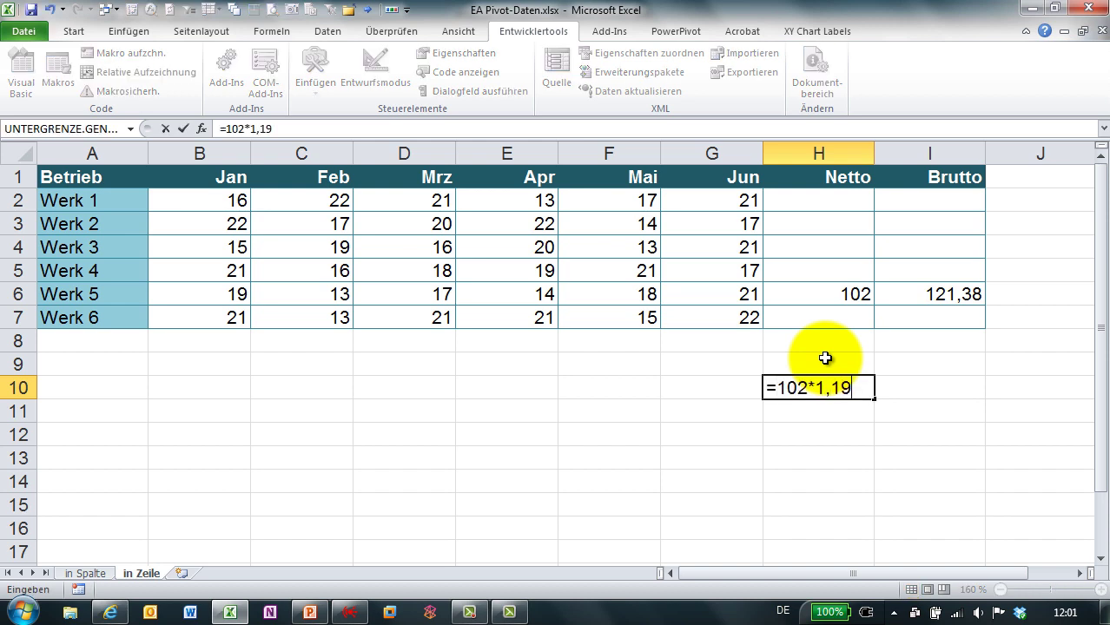
key(Return)
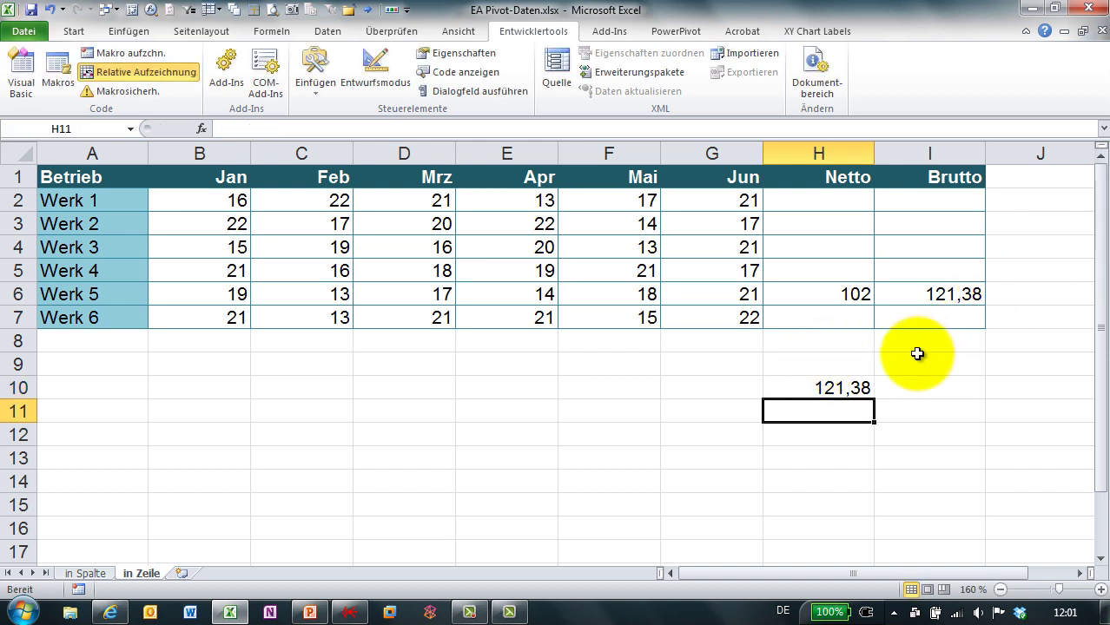
click(850, 400)
- Run mkrNetto_Brutto from H3, giving Werk 2 Netto 112 and Brutto 133,28, then open the VBA editor
click(830, 223)
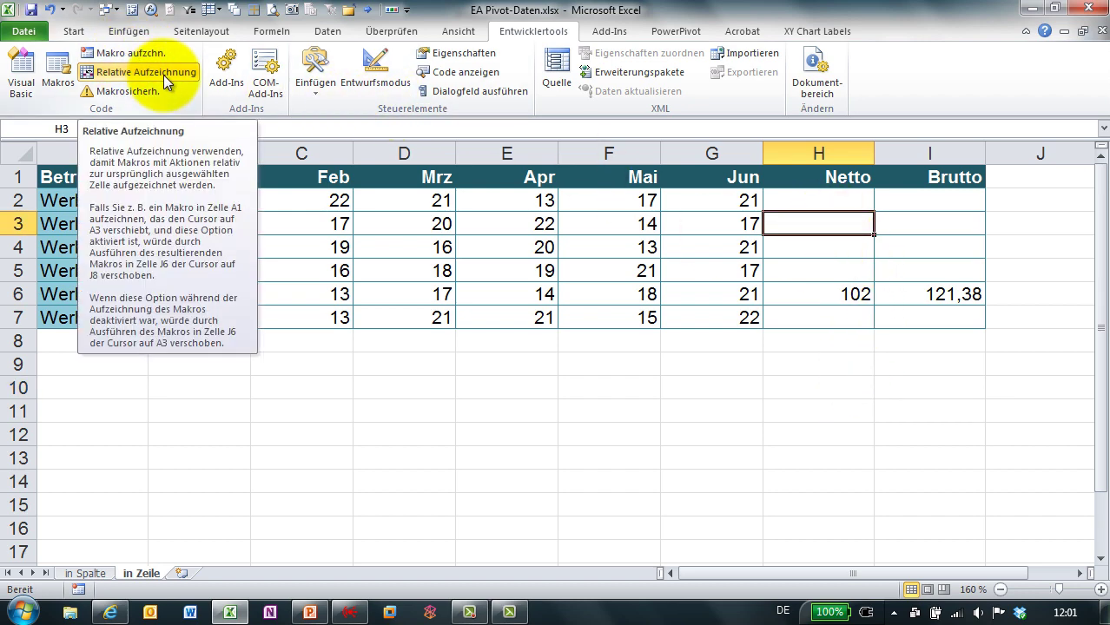
key(alt+F8)
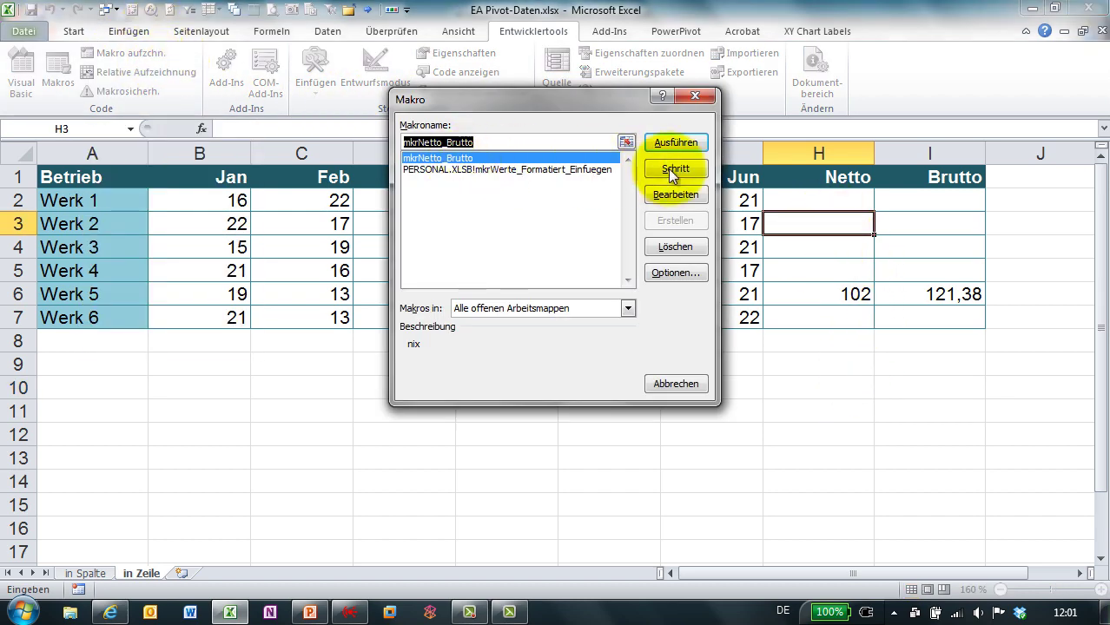
click(666, 143)
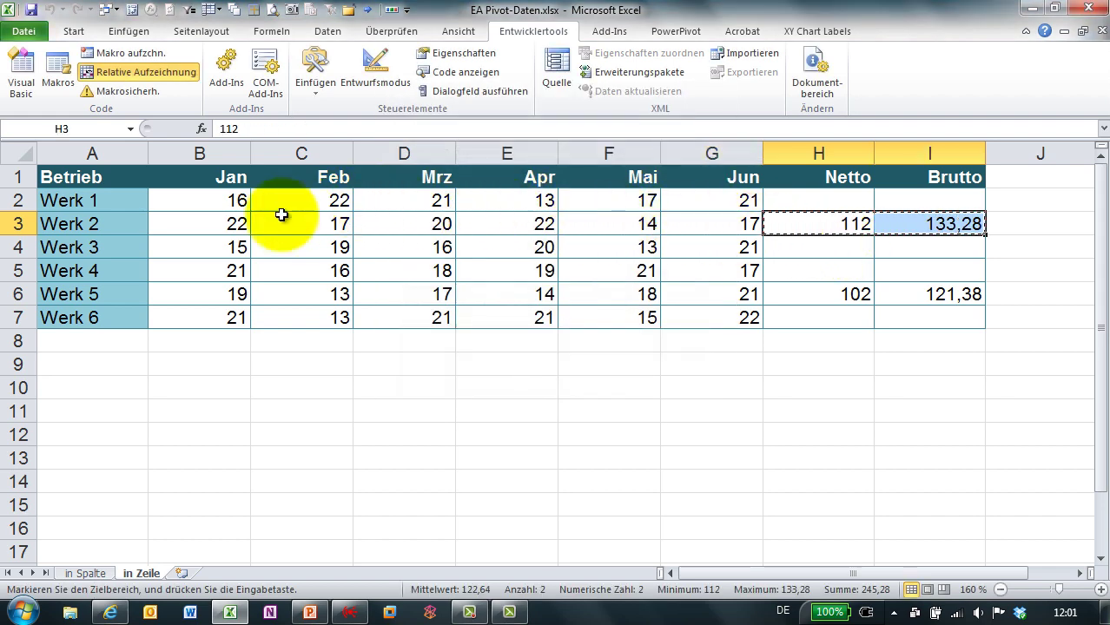
drag(221, 224, 723, 232)
key(Escape)
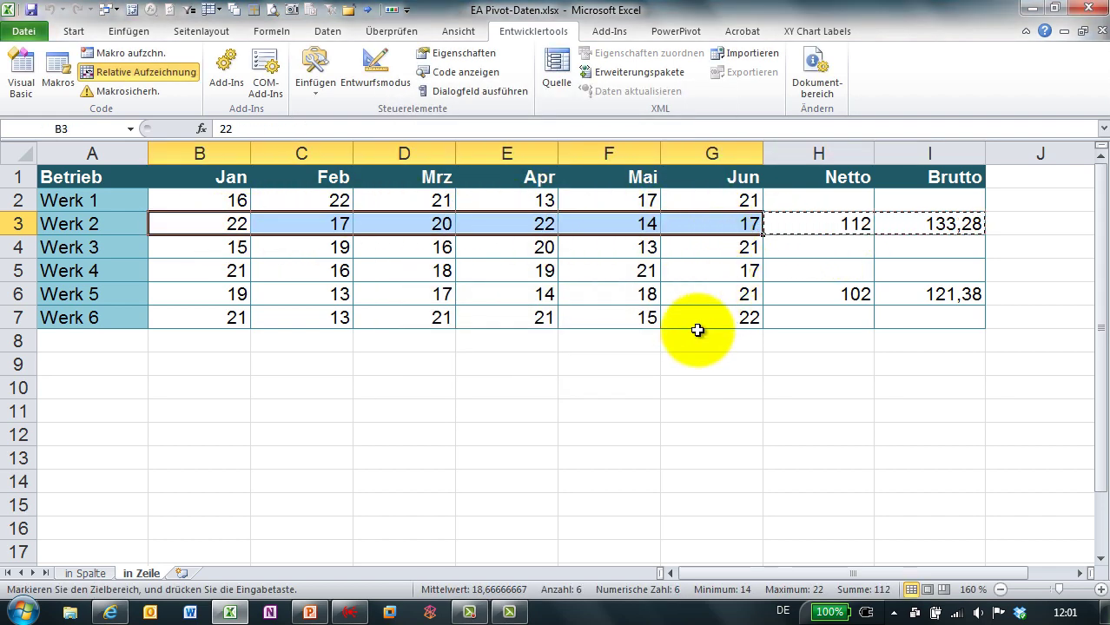
click(522, 318)
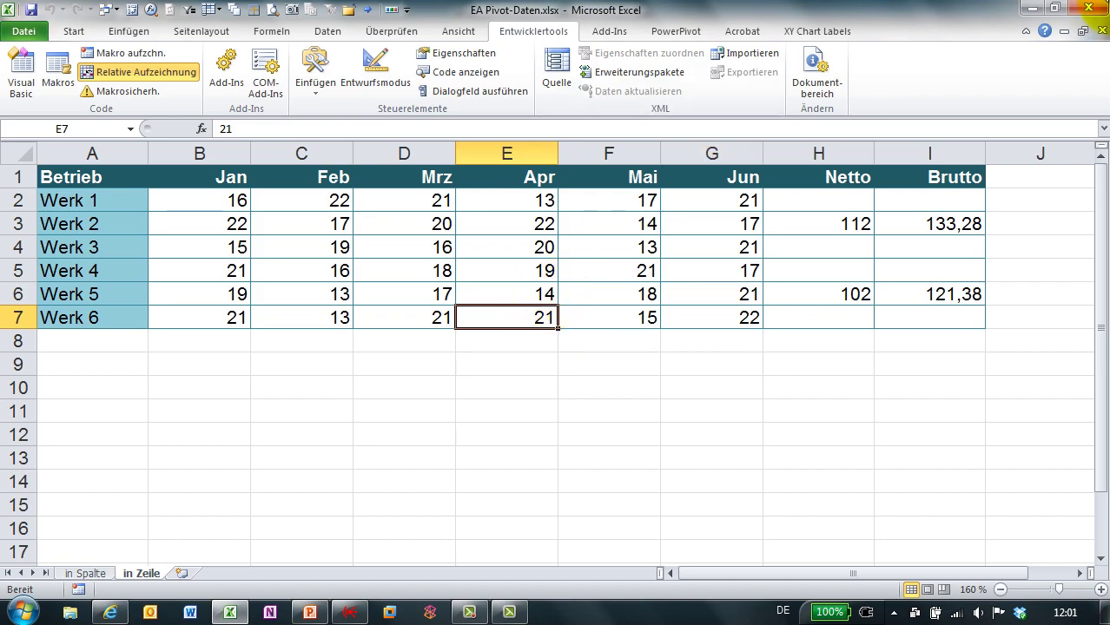
key(alt+F11)
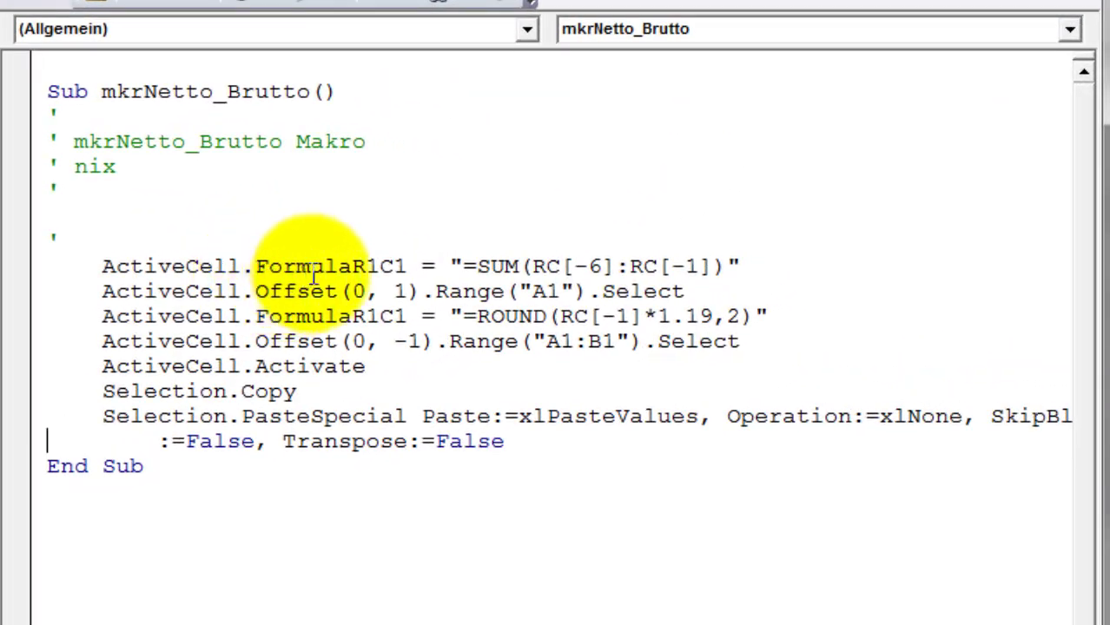
- Walk through mkrNetto_Brutto's ActiveCell, SUM, Offset(0,1) and ROUND code, then close the VBA editor
double_click(156, 266)
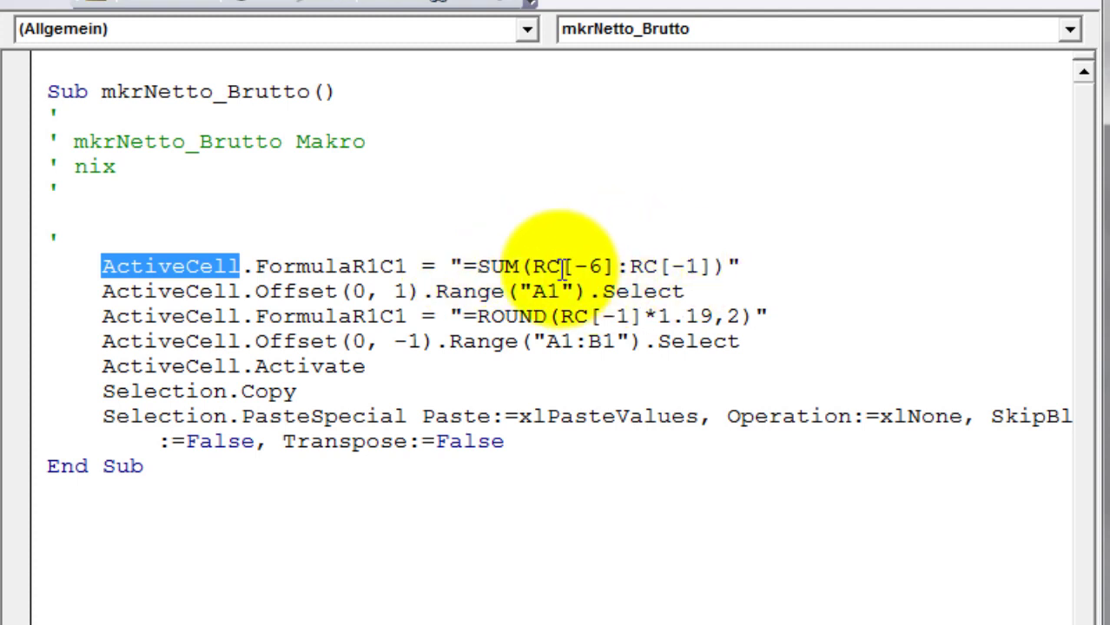
drag(477, 275, 519, 274)
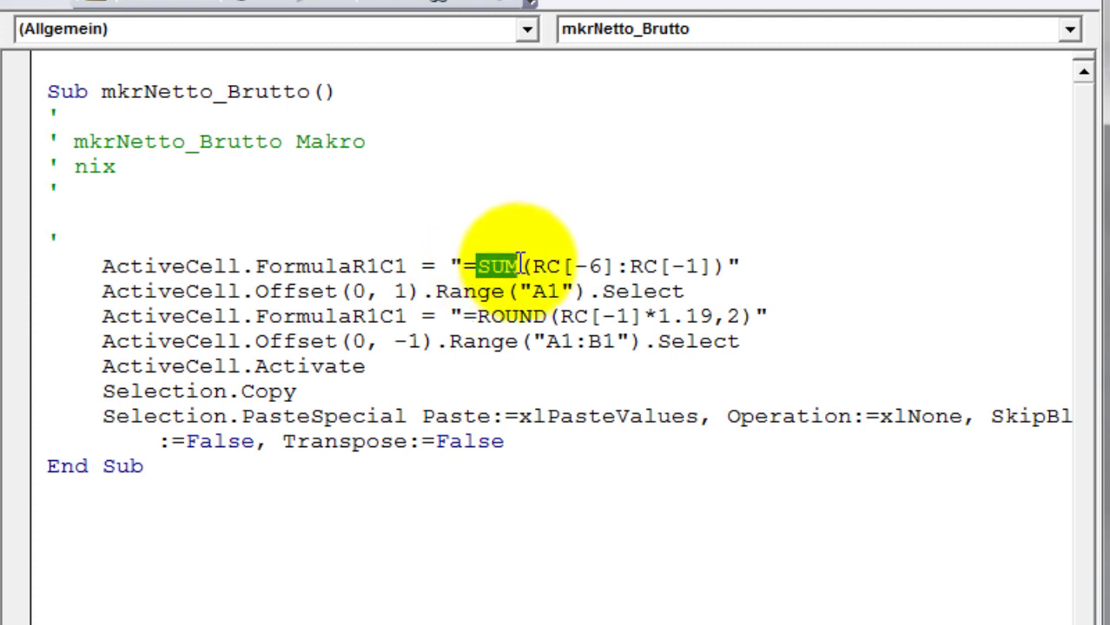
drag(254, 292, 338, 291)
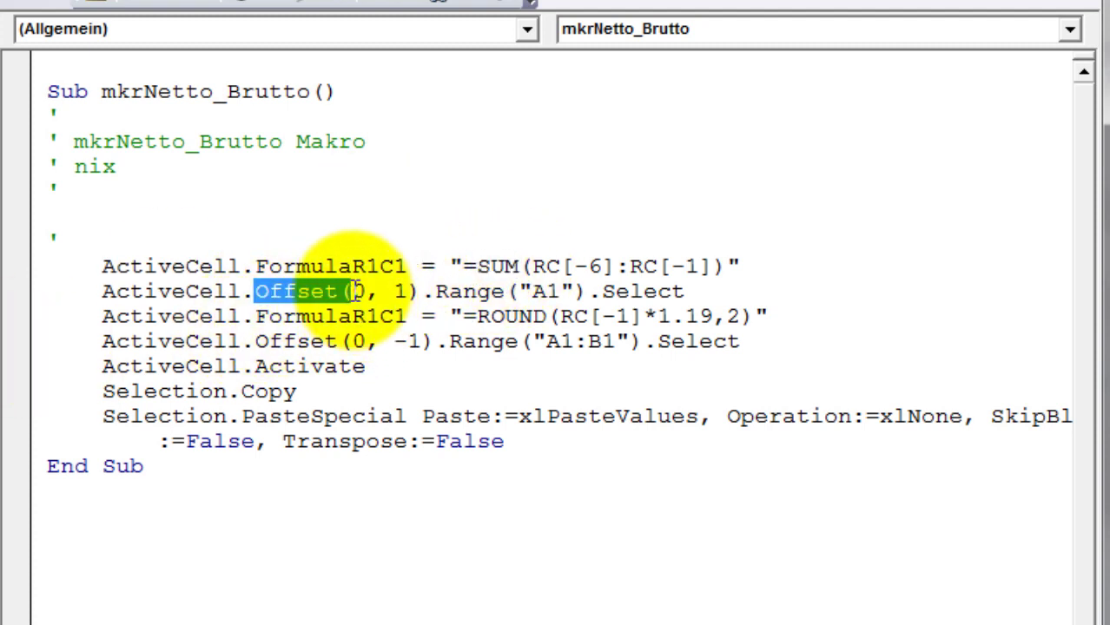
drag(351, 294, 367, 294)
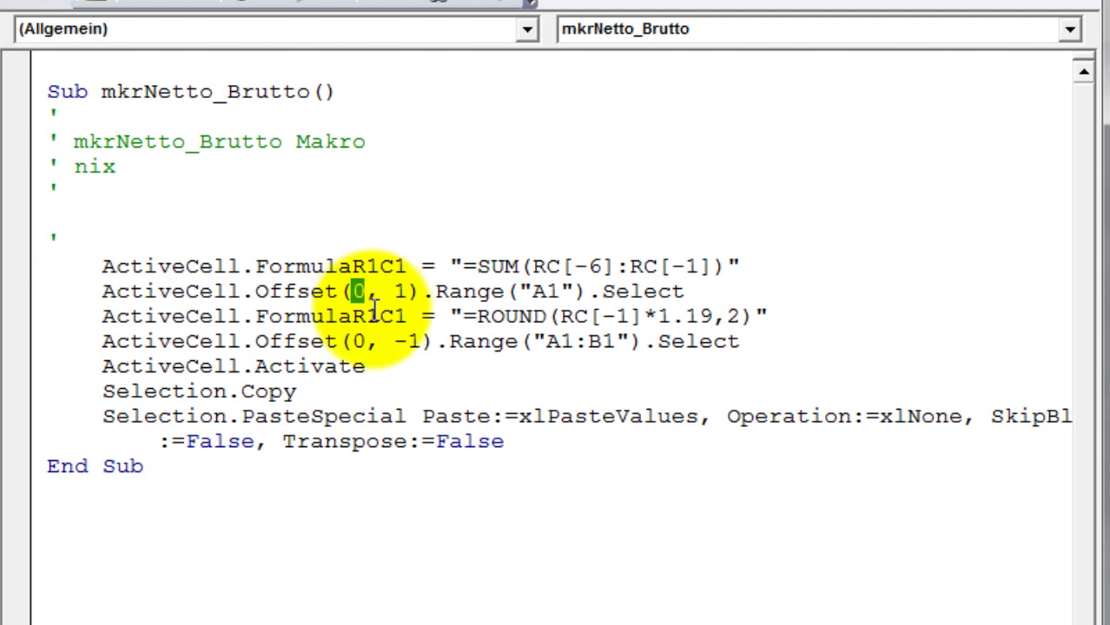
double_click(399, 292)
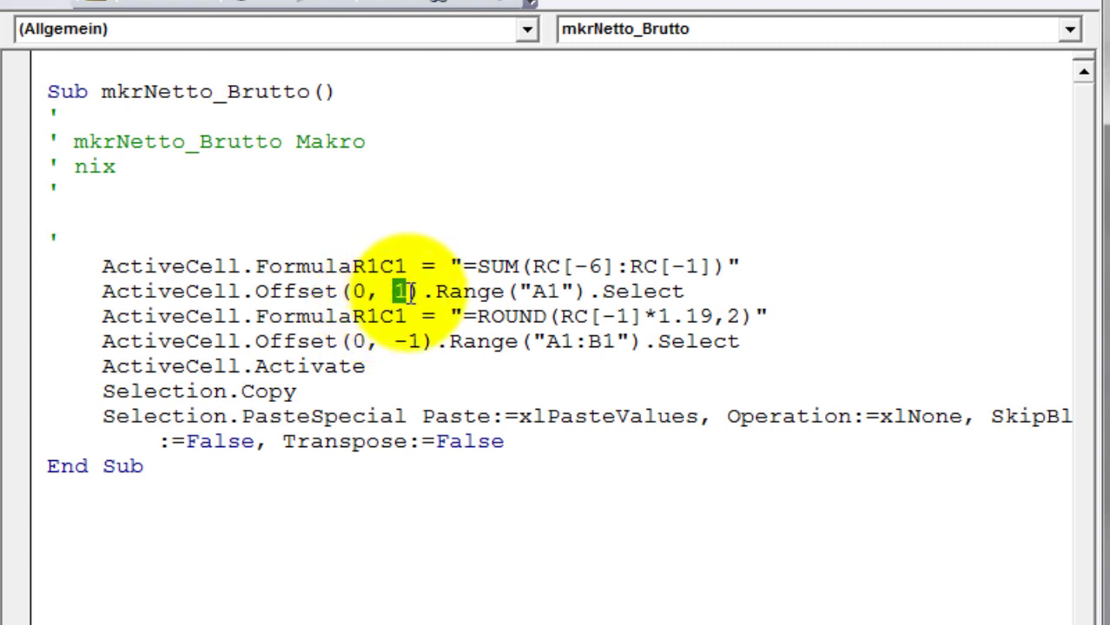
drag(448, 292, 669, 316)
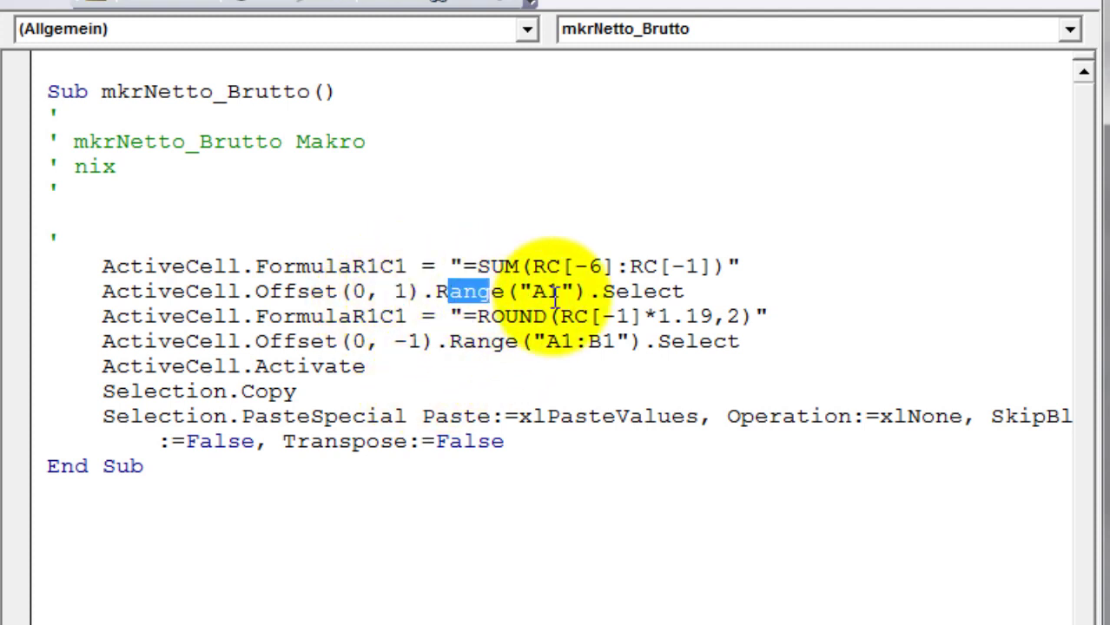
drag(490, 316, 626, 320)
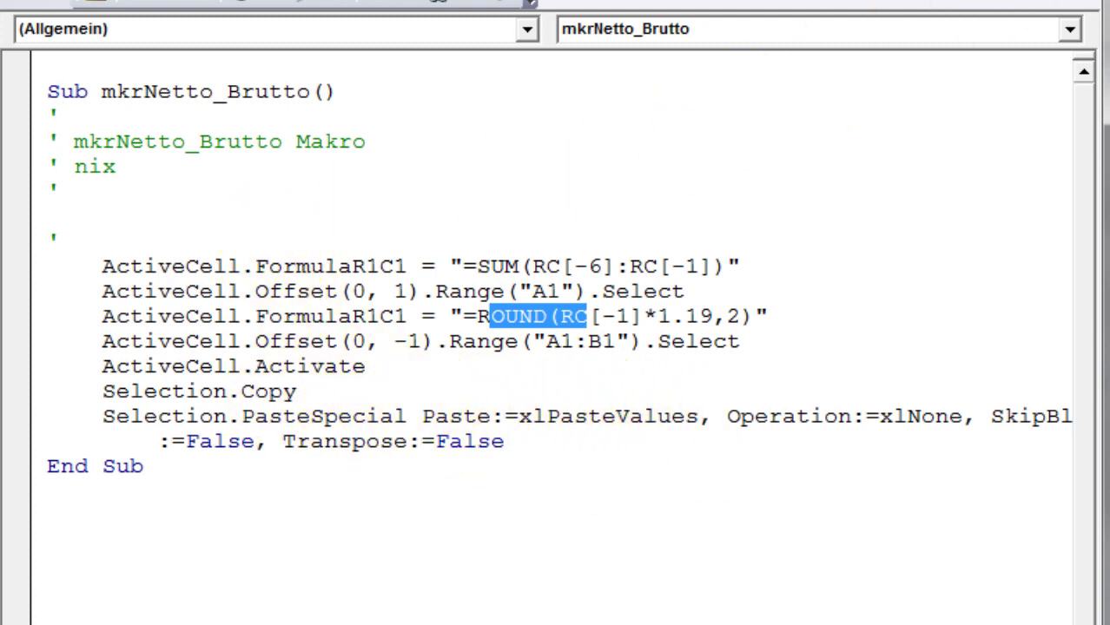
click(104, 196)
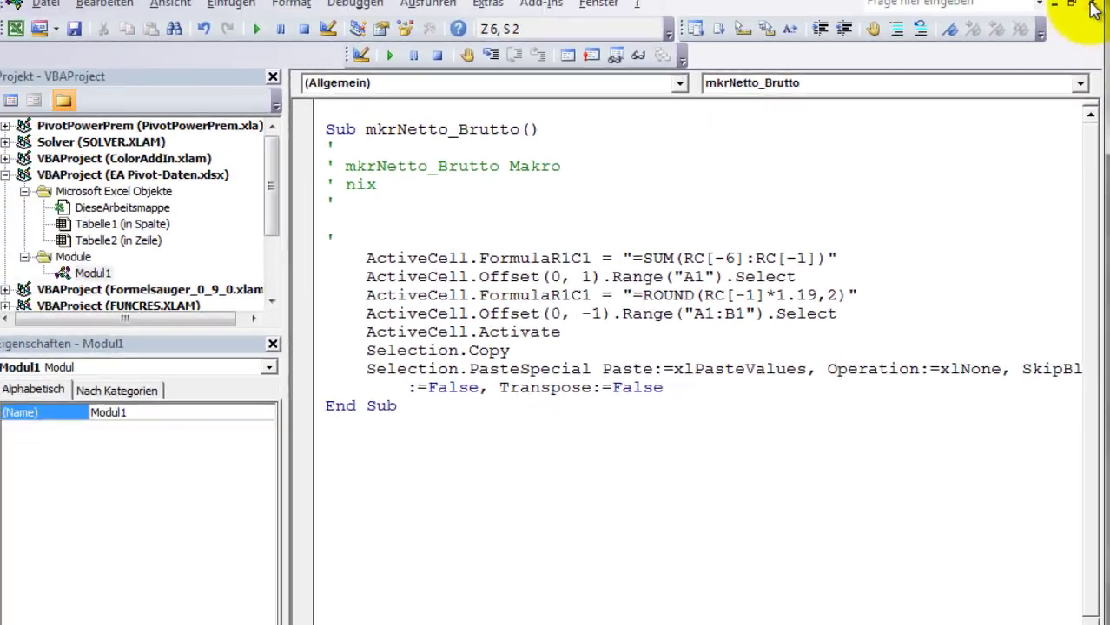
click(1093, 7)
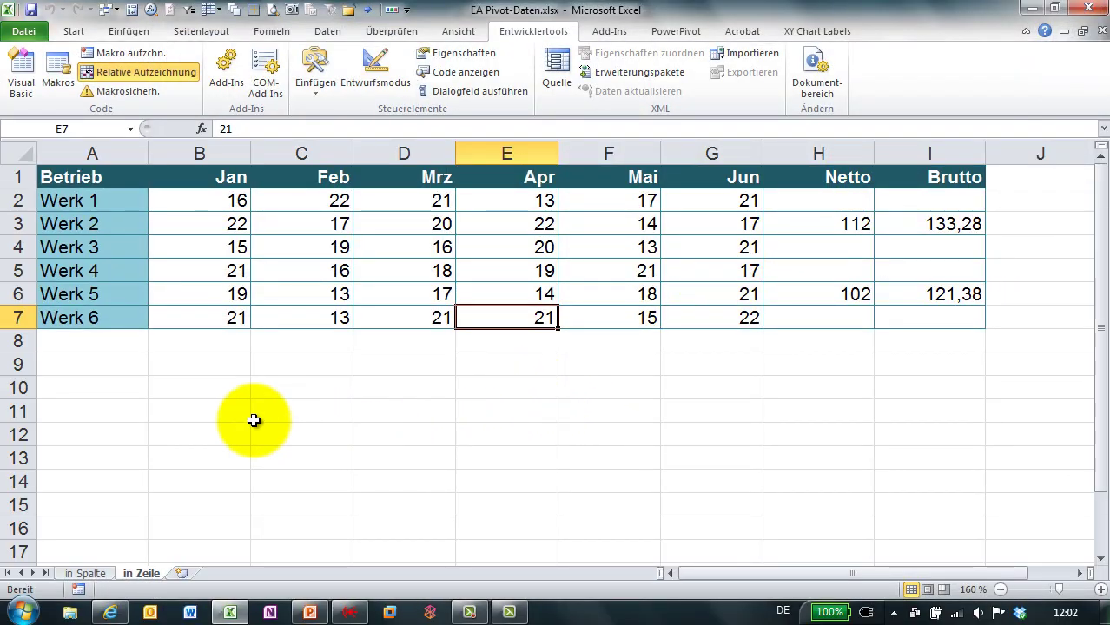
- On a new sheet, enter test values 4, 5, 6, 4, 3, 3 in F10:K10
click(184, 575)
click(135, 294)
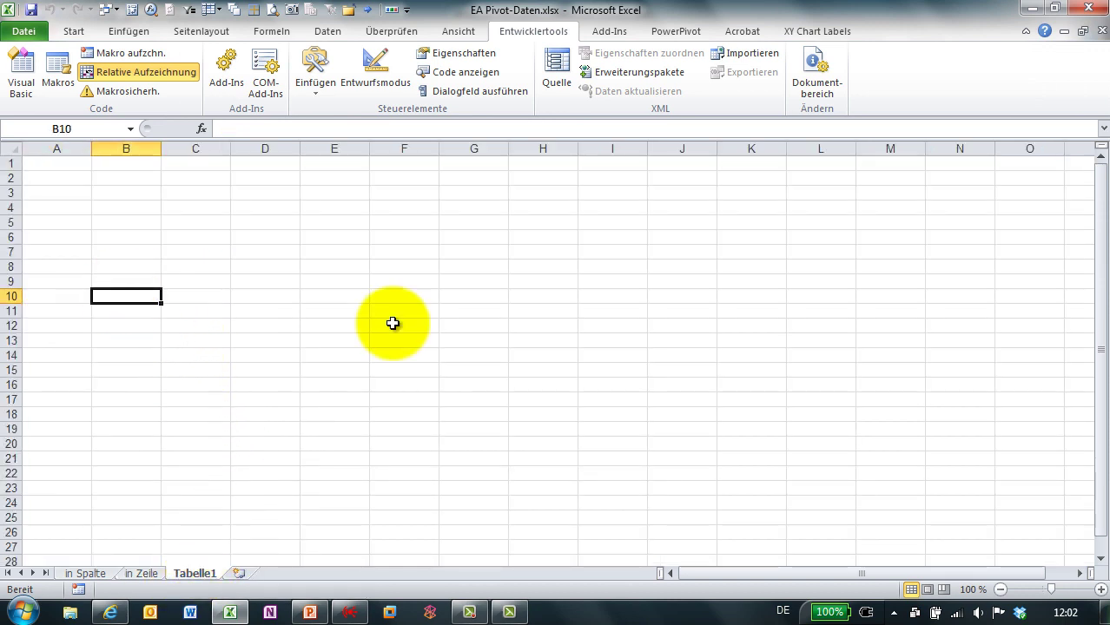
key(Right)
key(Right)
key(Right)
key(Right)
text(4	5)
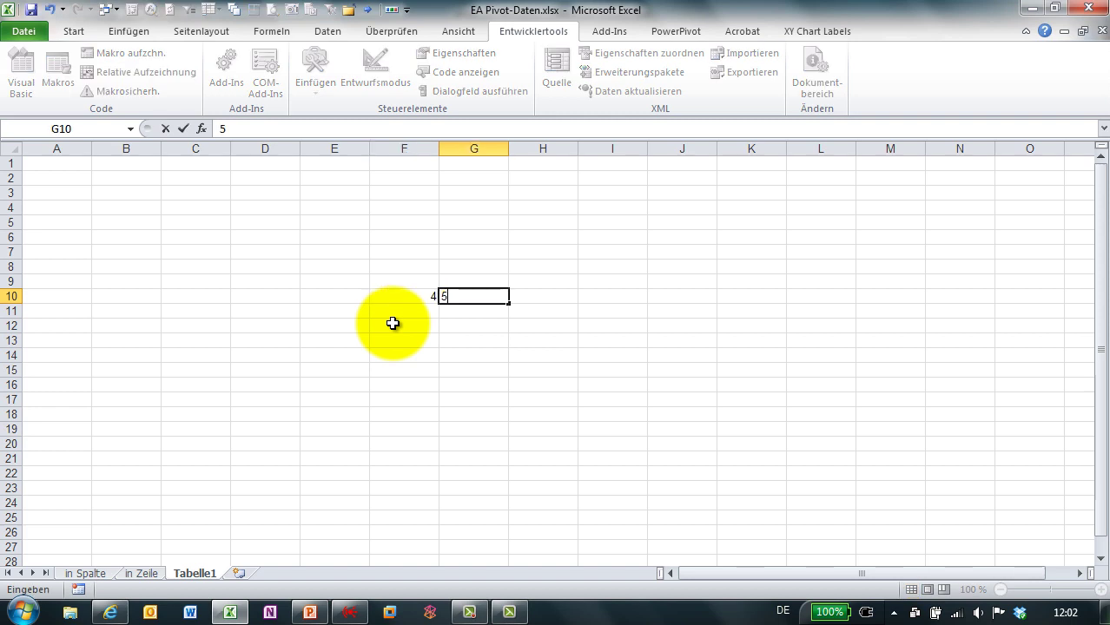
text(	6	4	3)
key(Tab)
text(3)
key(Tab)
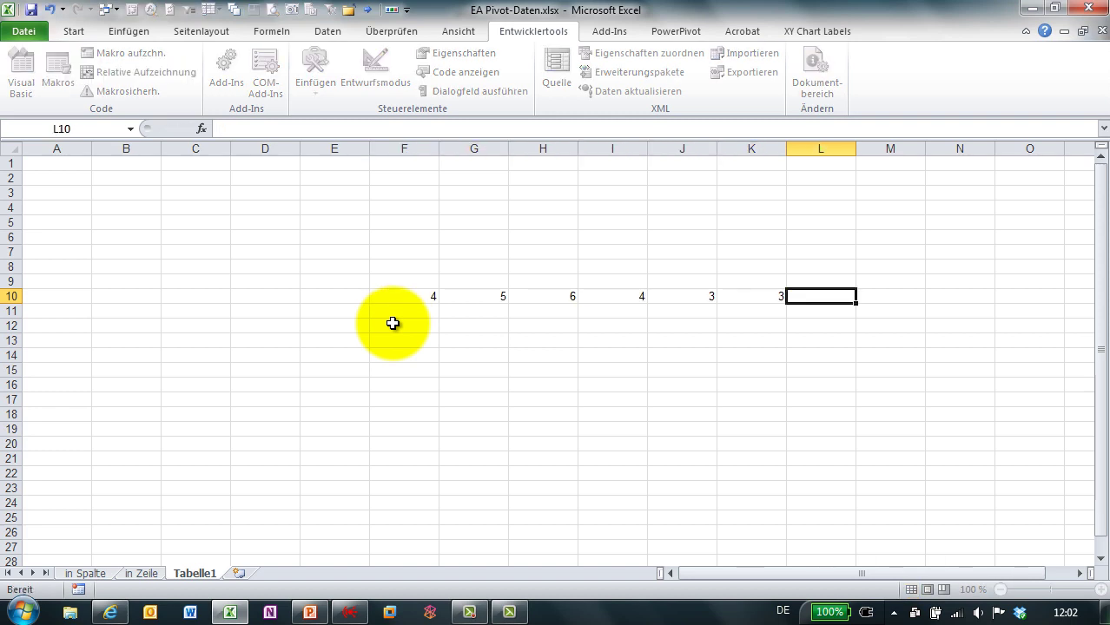
drag(410, 295, 745, 296)
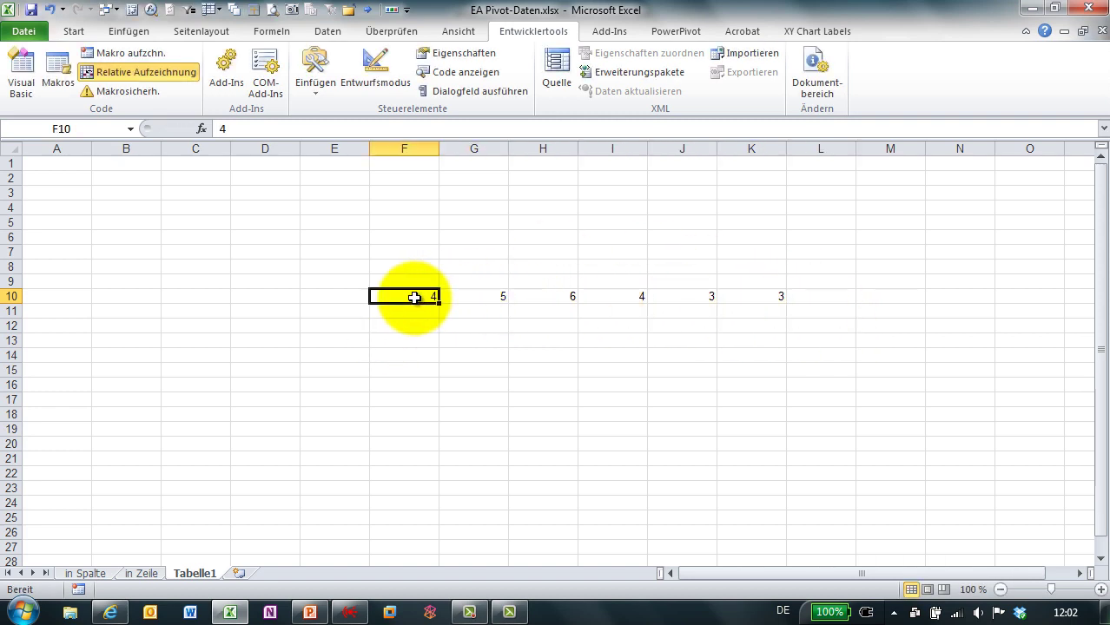
- Run mkrNetto_Brutto from L10, producing Netto 25 and Brutto 29,75
click(803, 297)
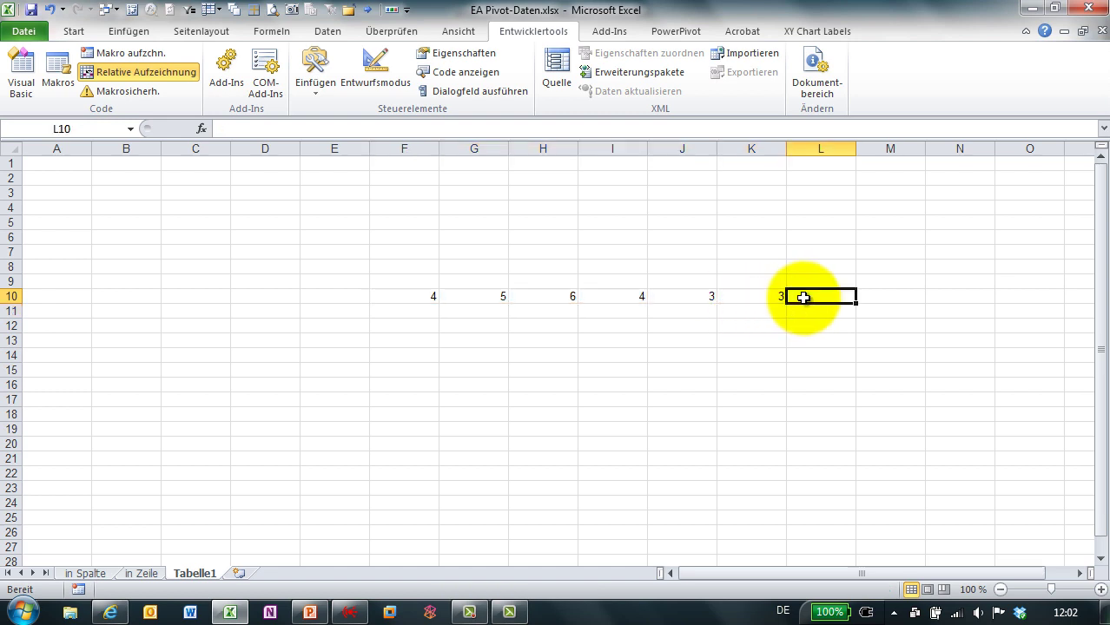
key(alt+F8)
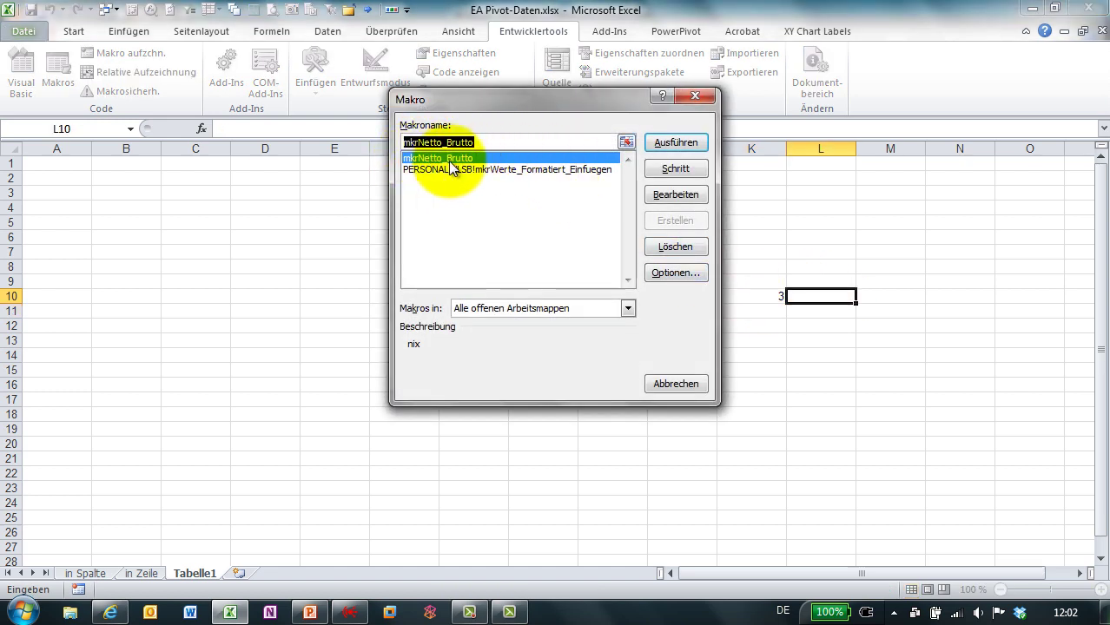
click(674, 142)
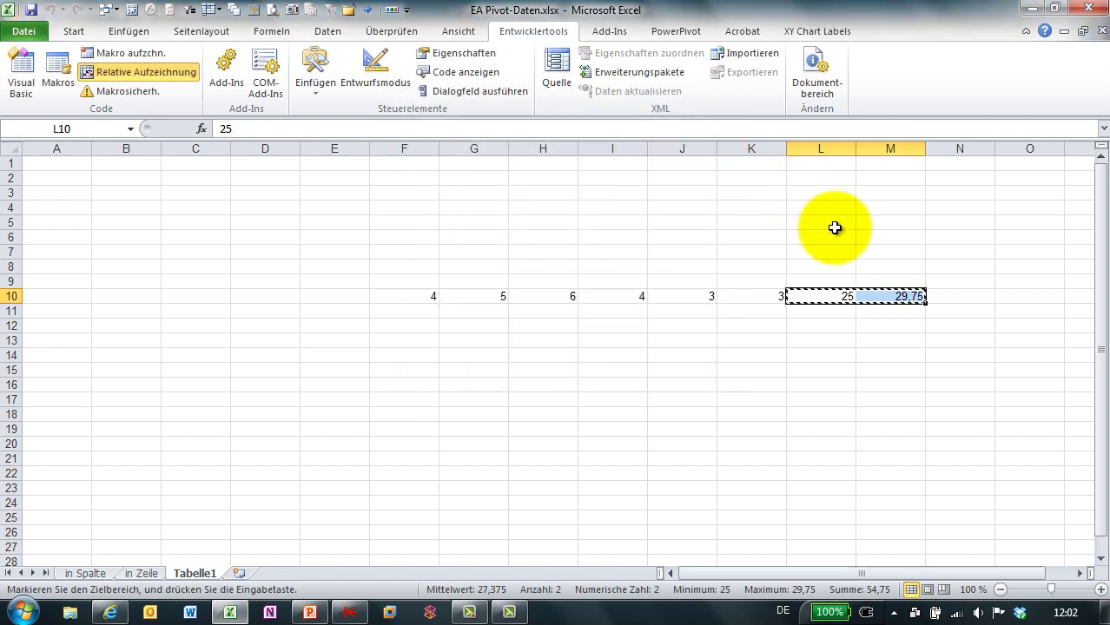
click(902, 313)
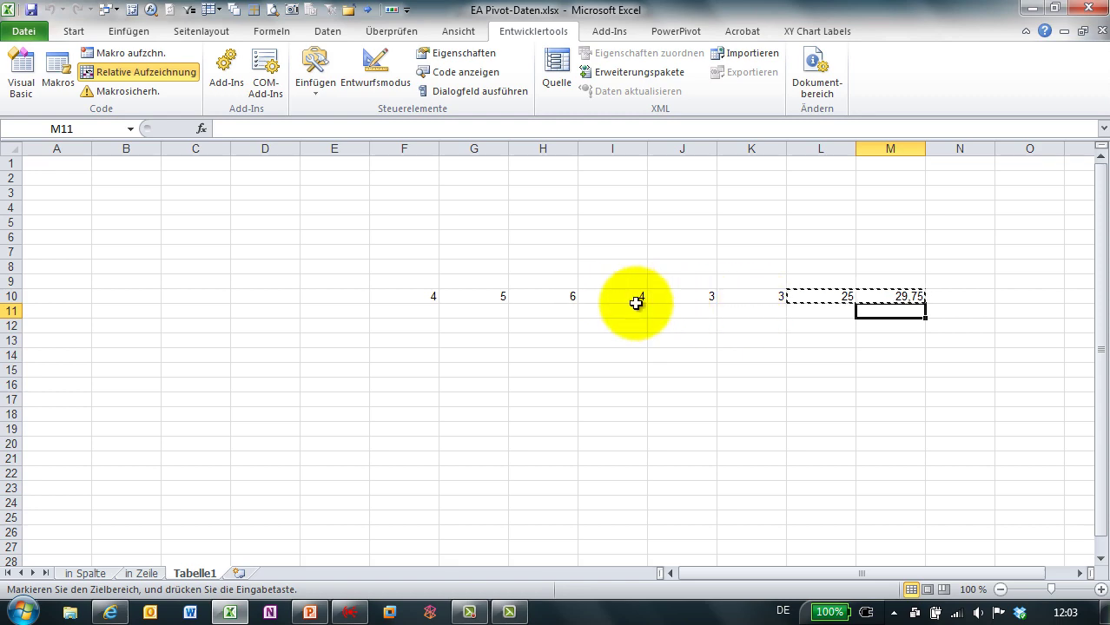
click(139, 574)
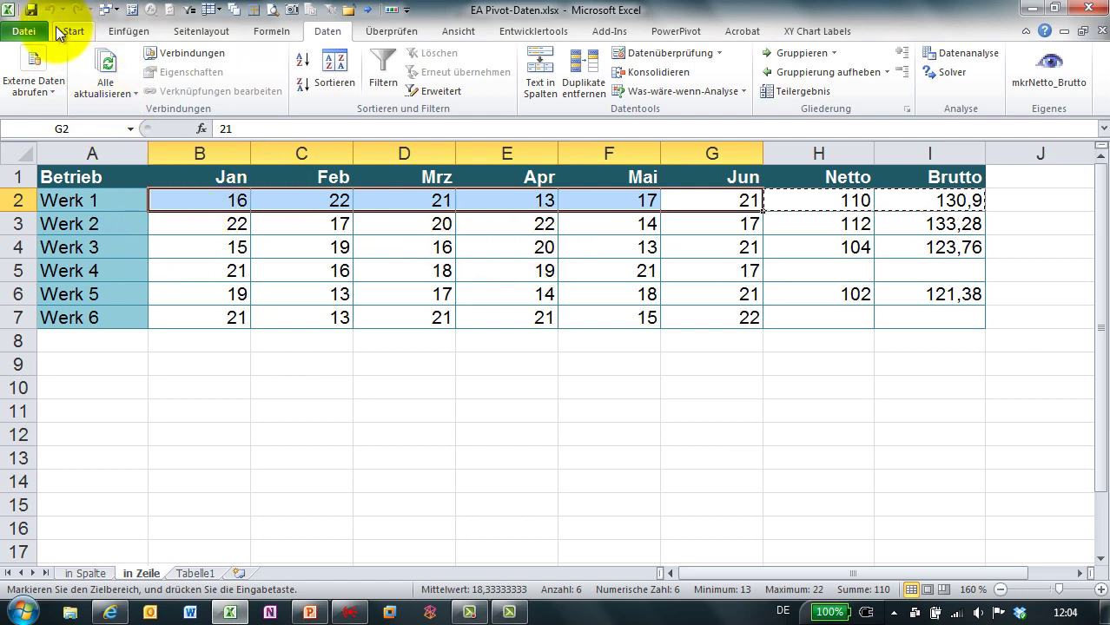
- Save the workbook as 'EA Pivot-Daten.xlsm' with type Excel-Arbeitsmappe mit Makros (*.xlsm)
click(30, 10)
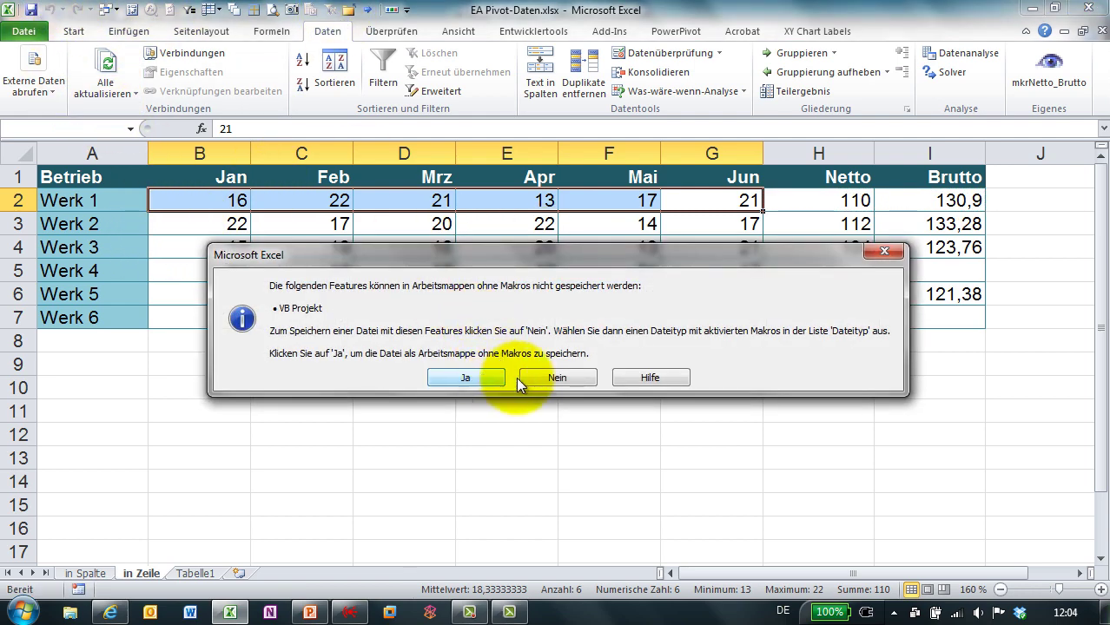
click(577, 380)
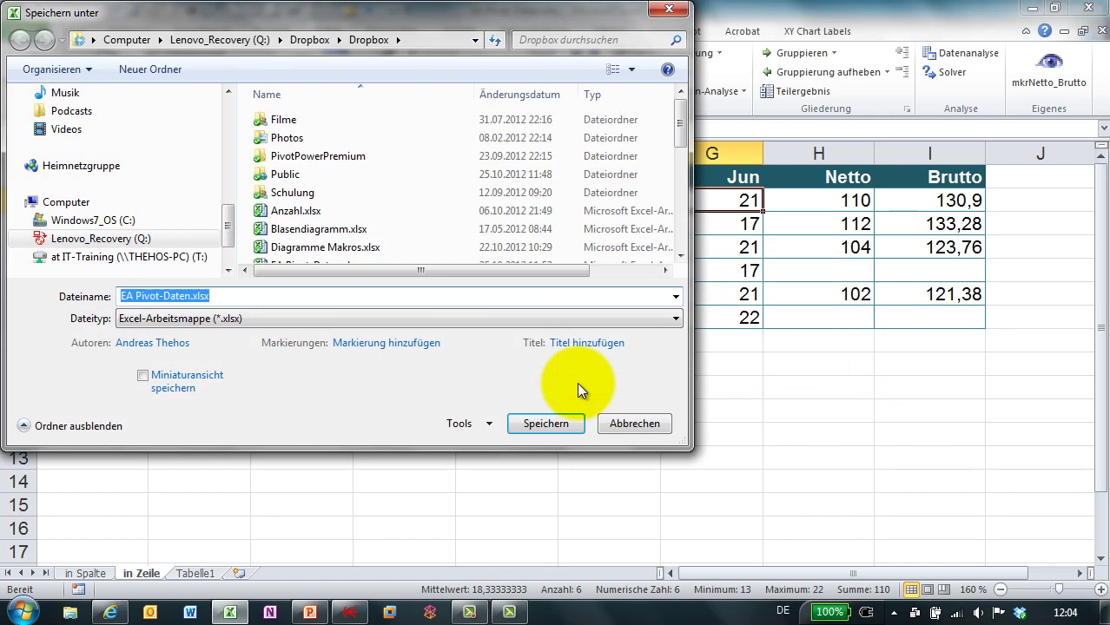
click(227, 316)
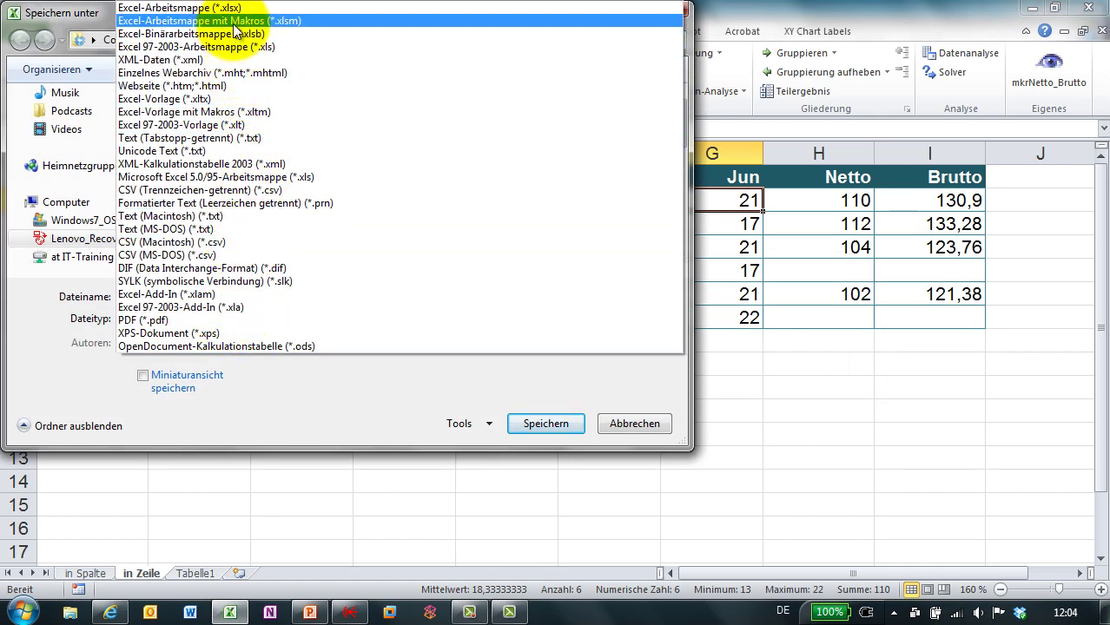
click(295, 28)
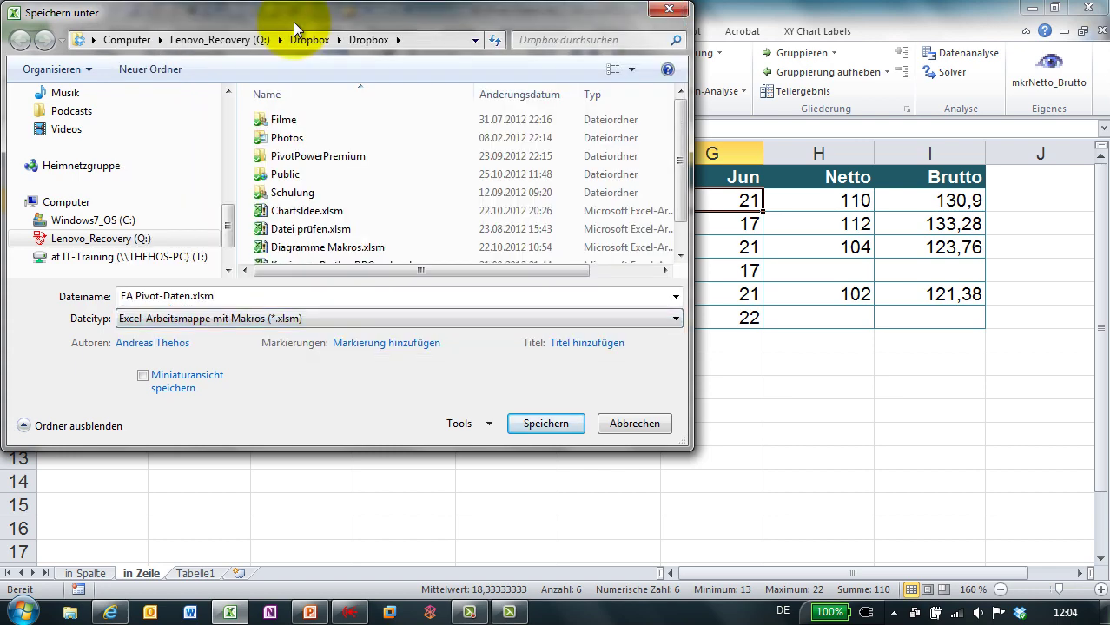
click(552, 427)
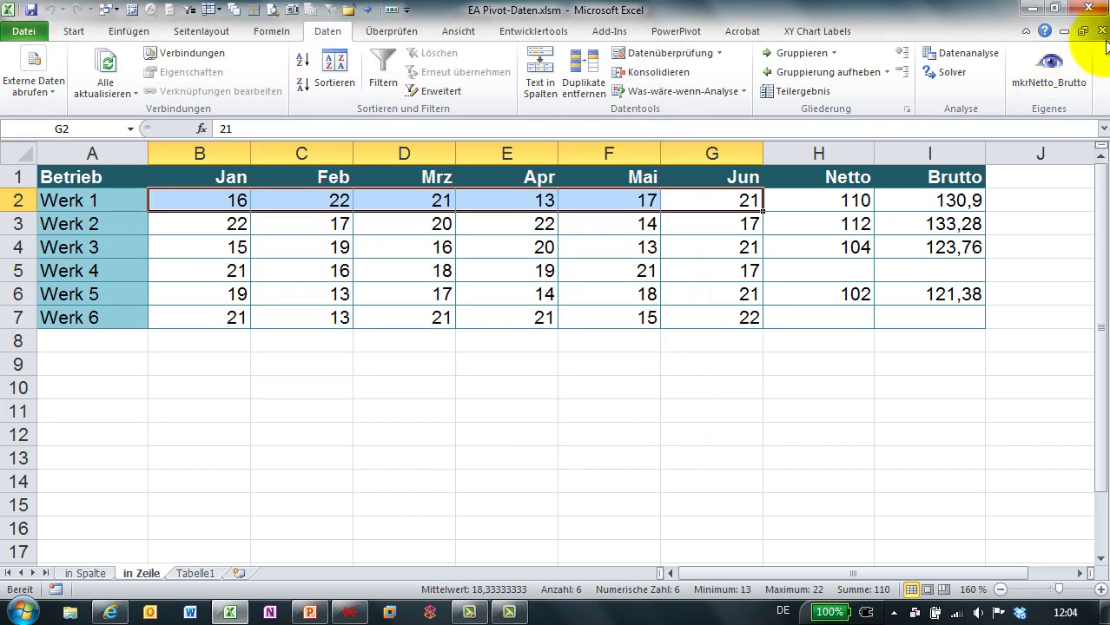